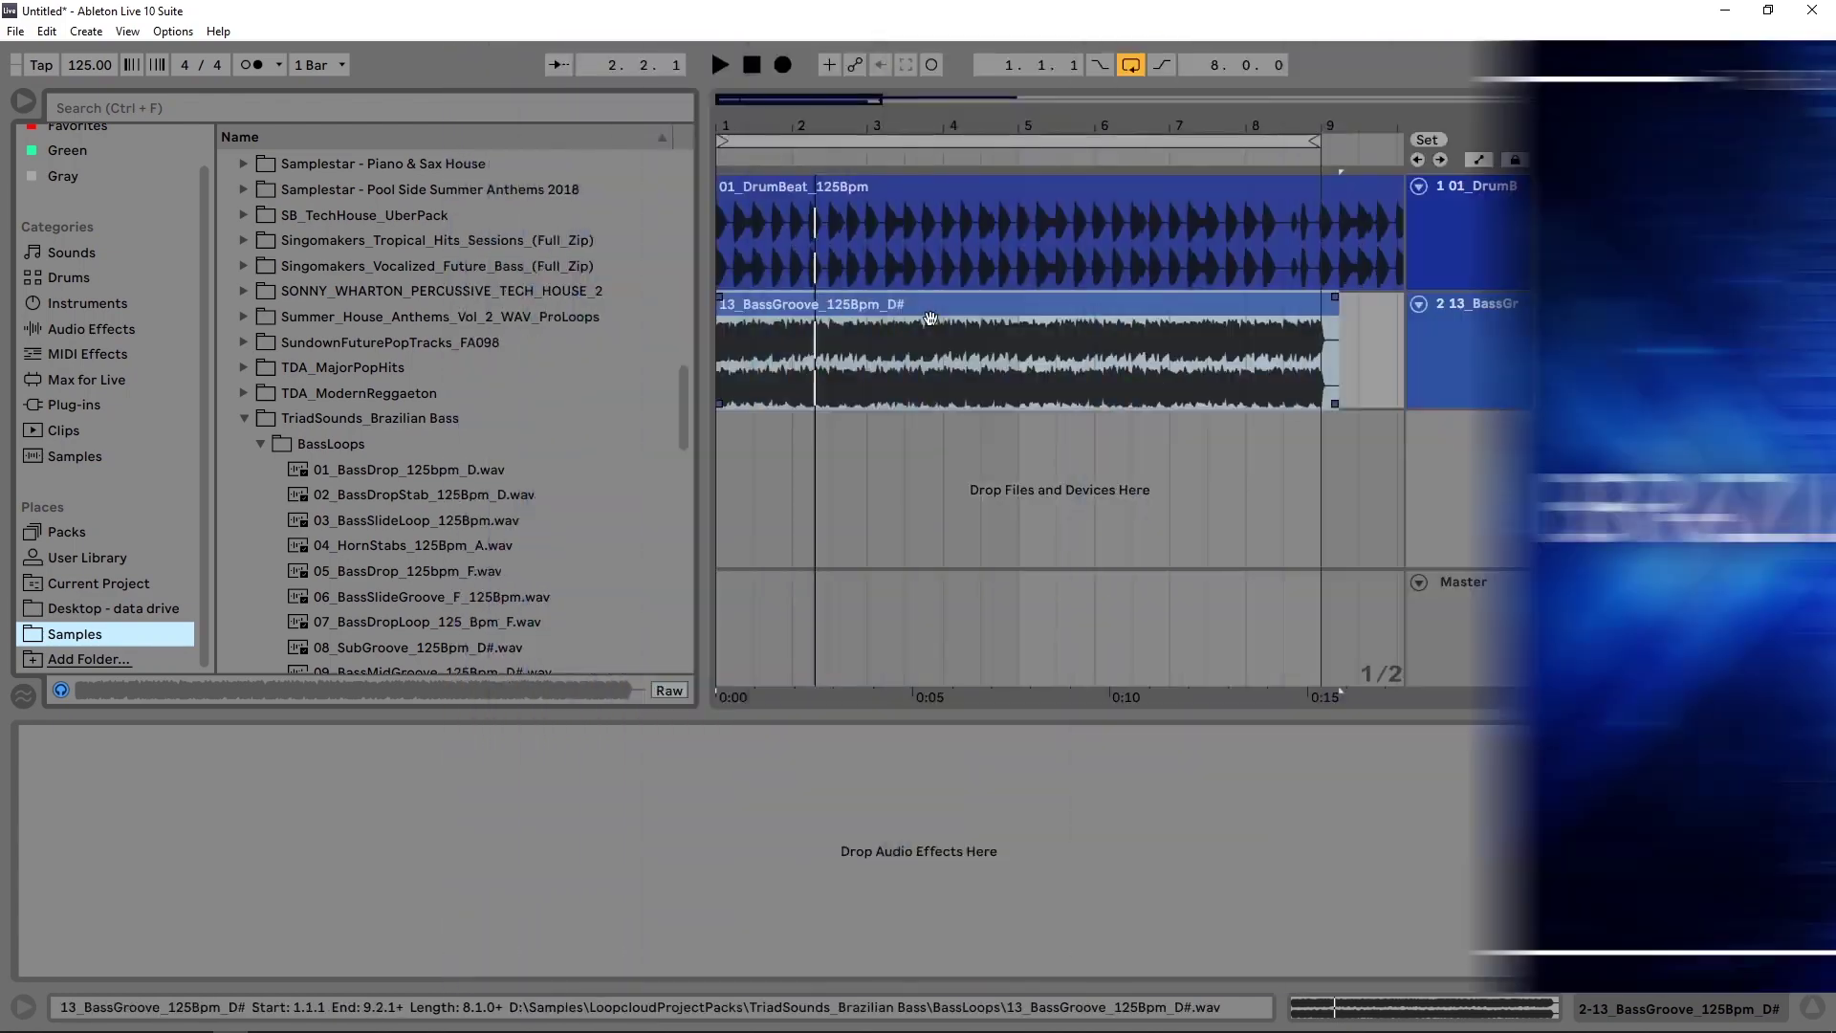
# Step: Solo track 2, 13_BassGroove, so only the bass is heard
pyautogui.click(1718, 303)
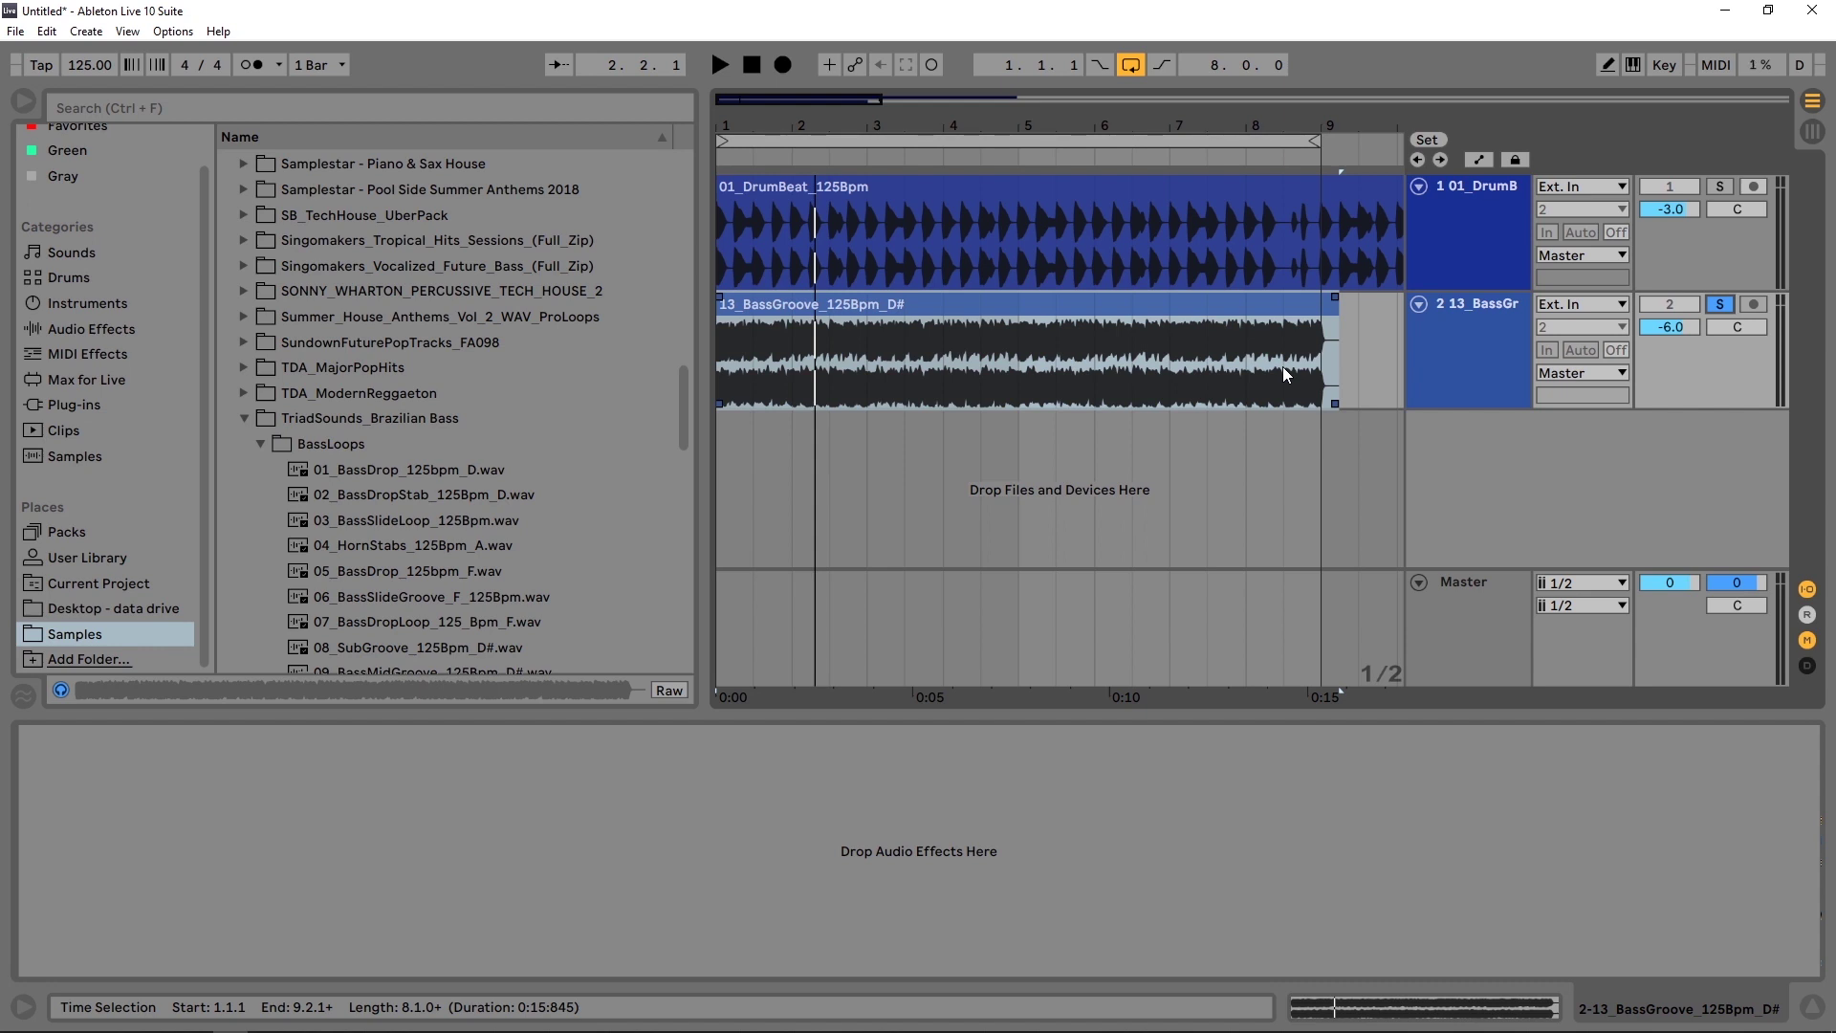
# Step: Play the soloed bass, then unsolo it and play drums and bass together from the DrumBeat clip
pyautogui.press('space')
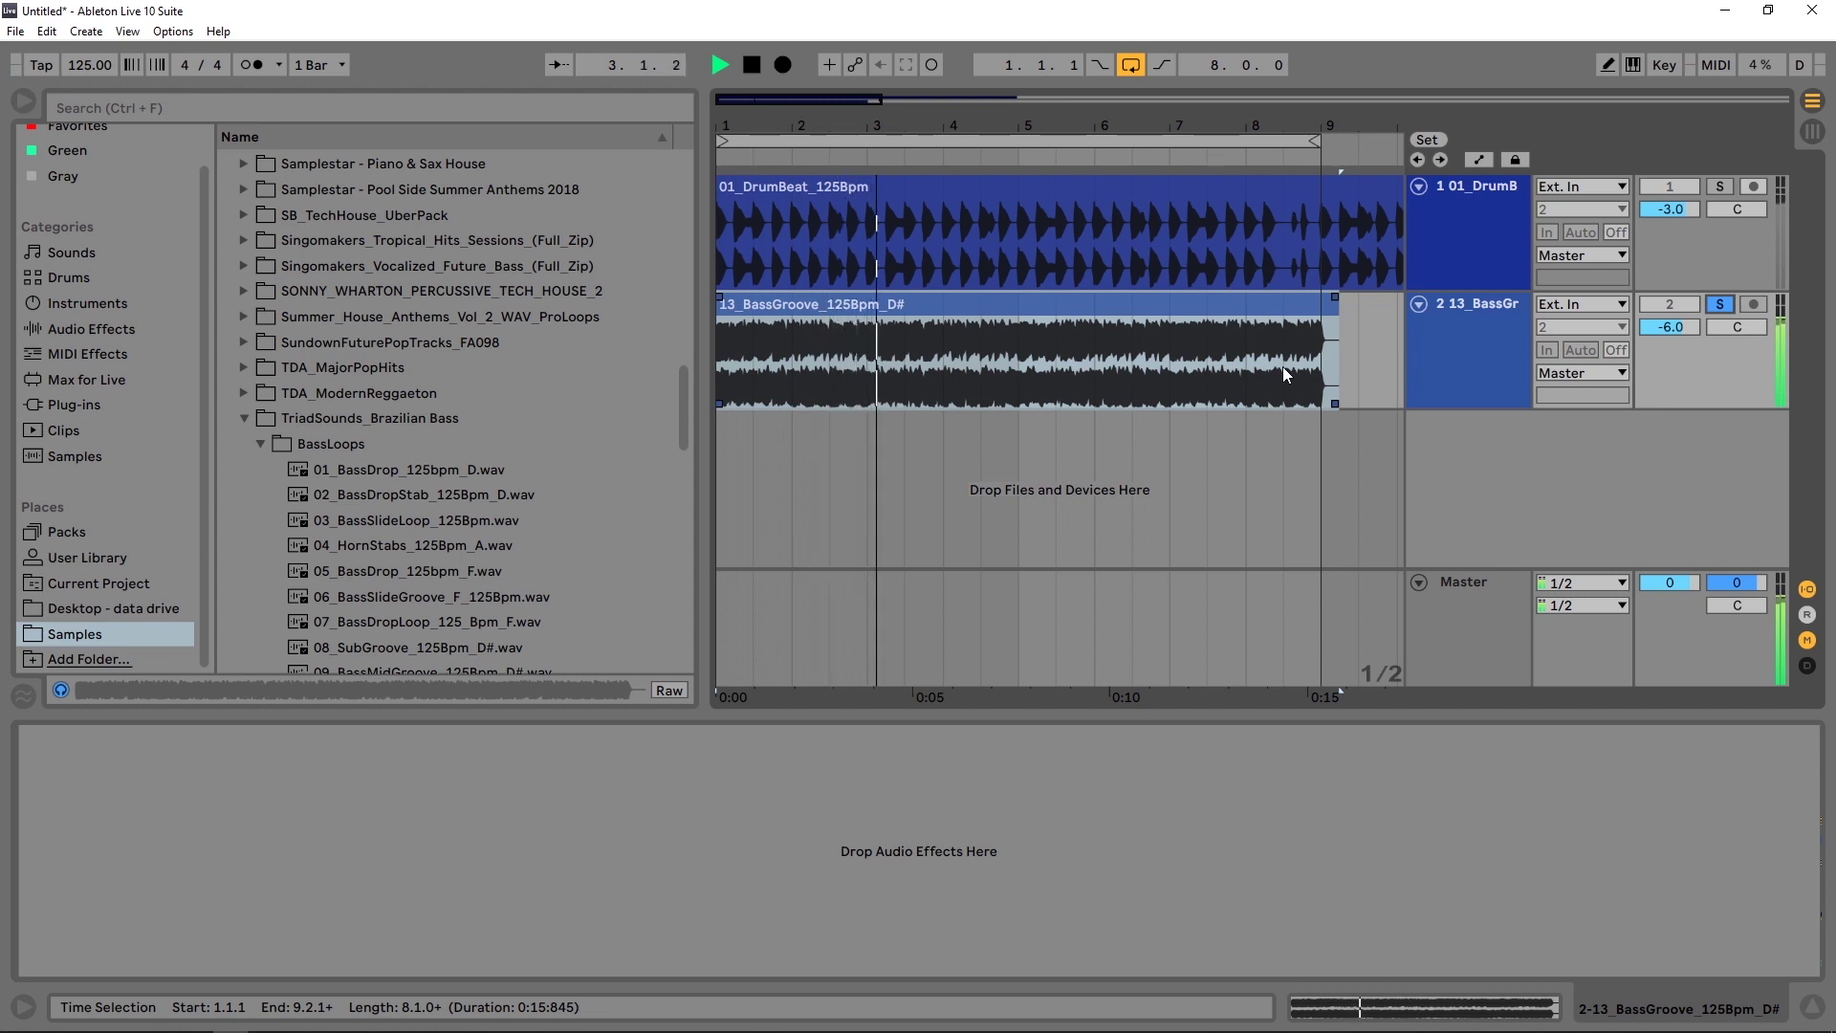
pyautogui.press('space')
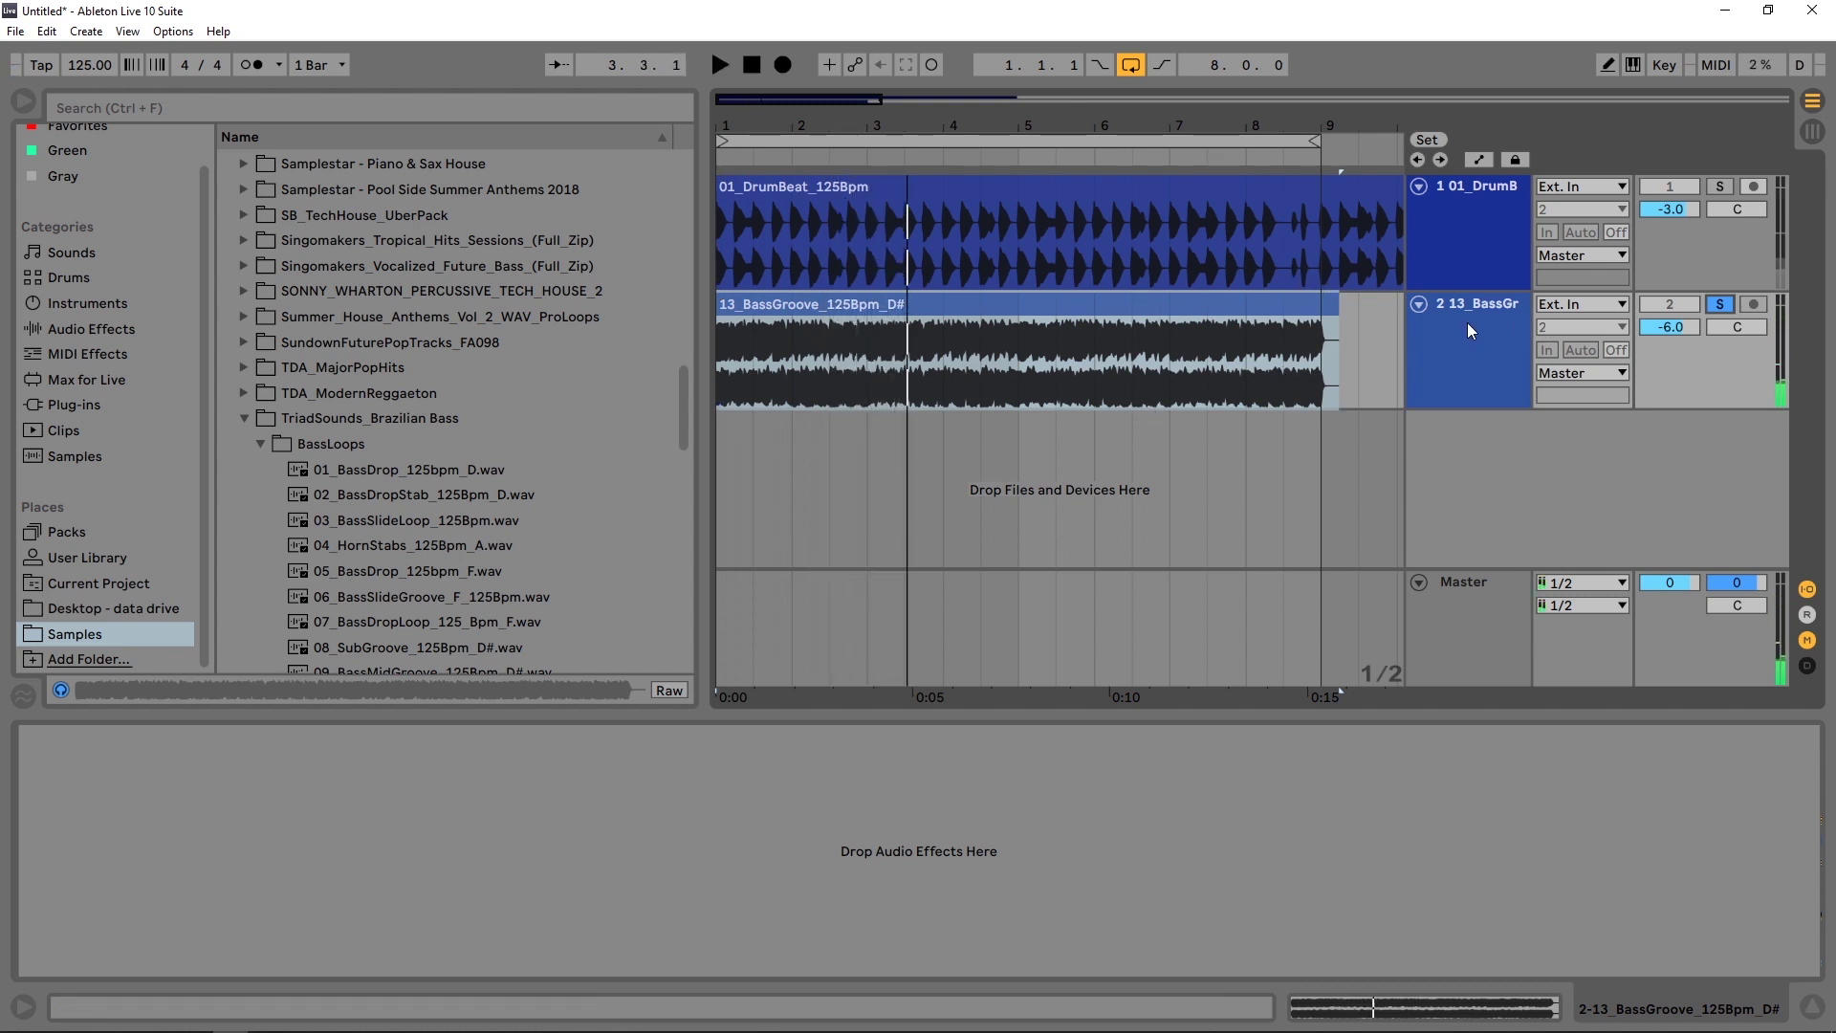
pyautogui.click(1721, 306)
pyautogui.click(954, 236)
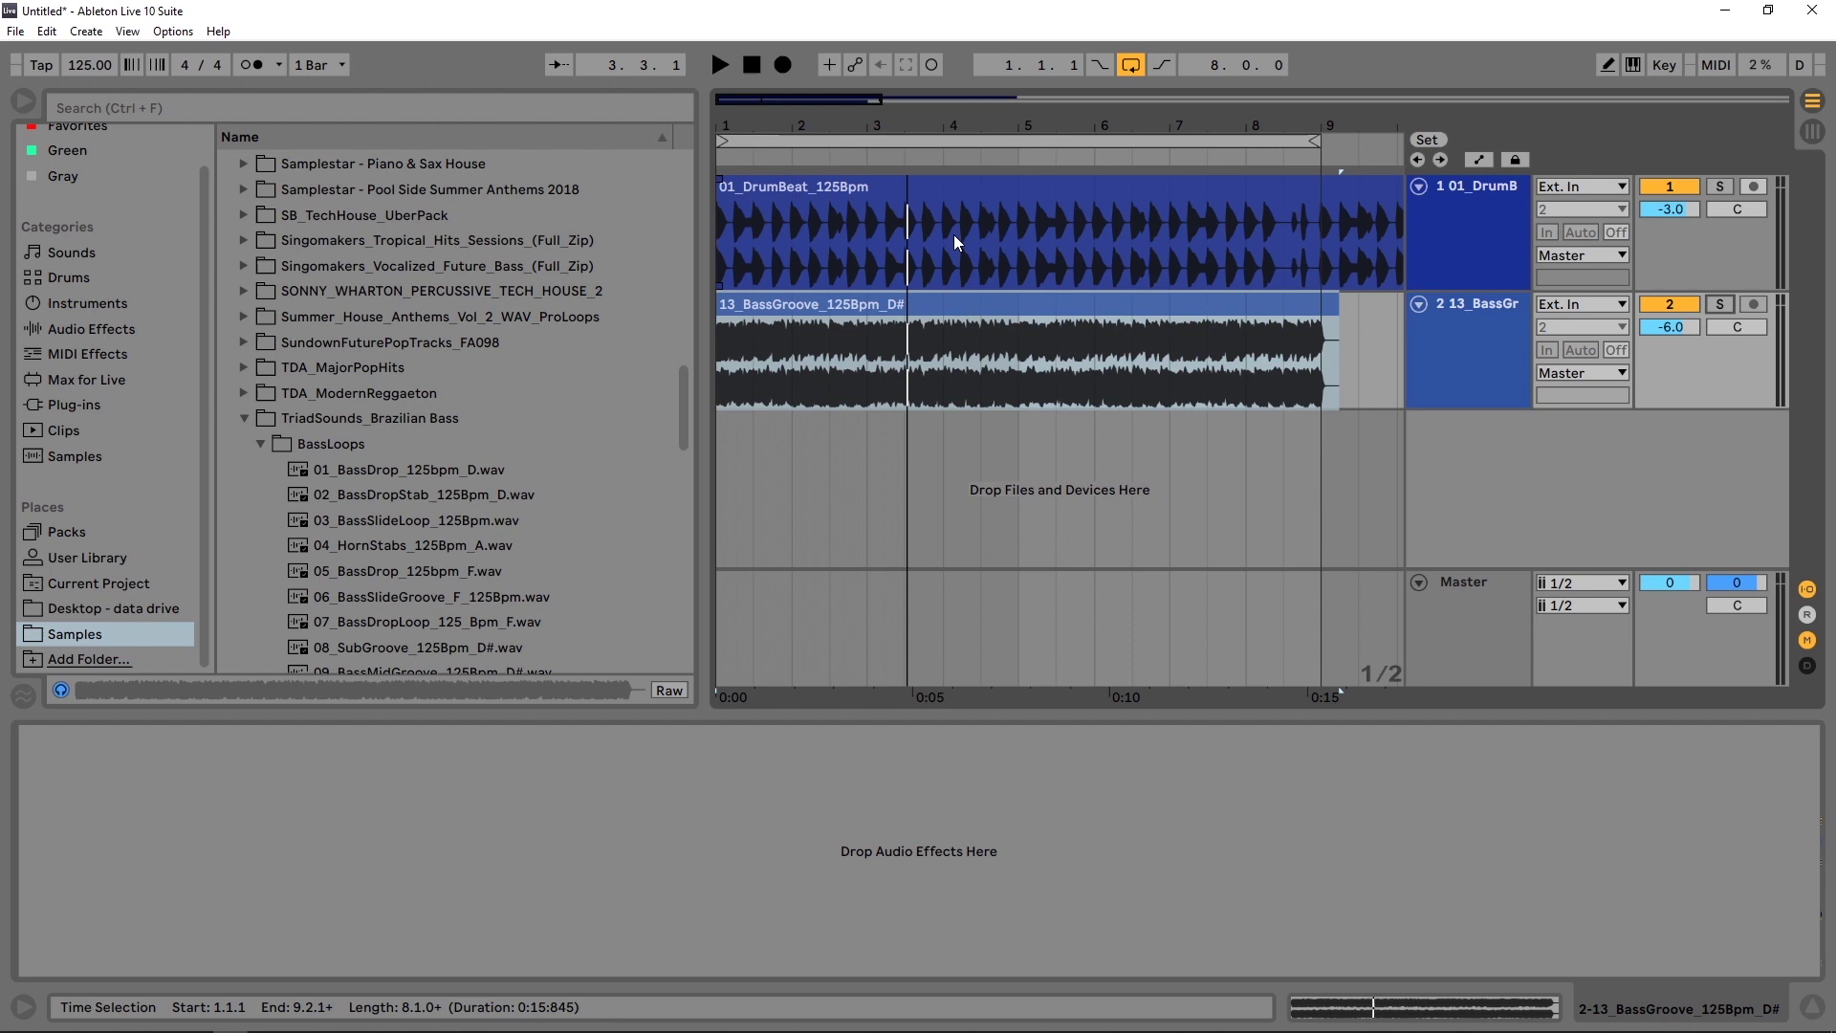
pyautogui.press('space')
pyautogui.press('space')
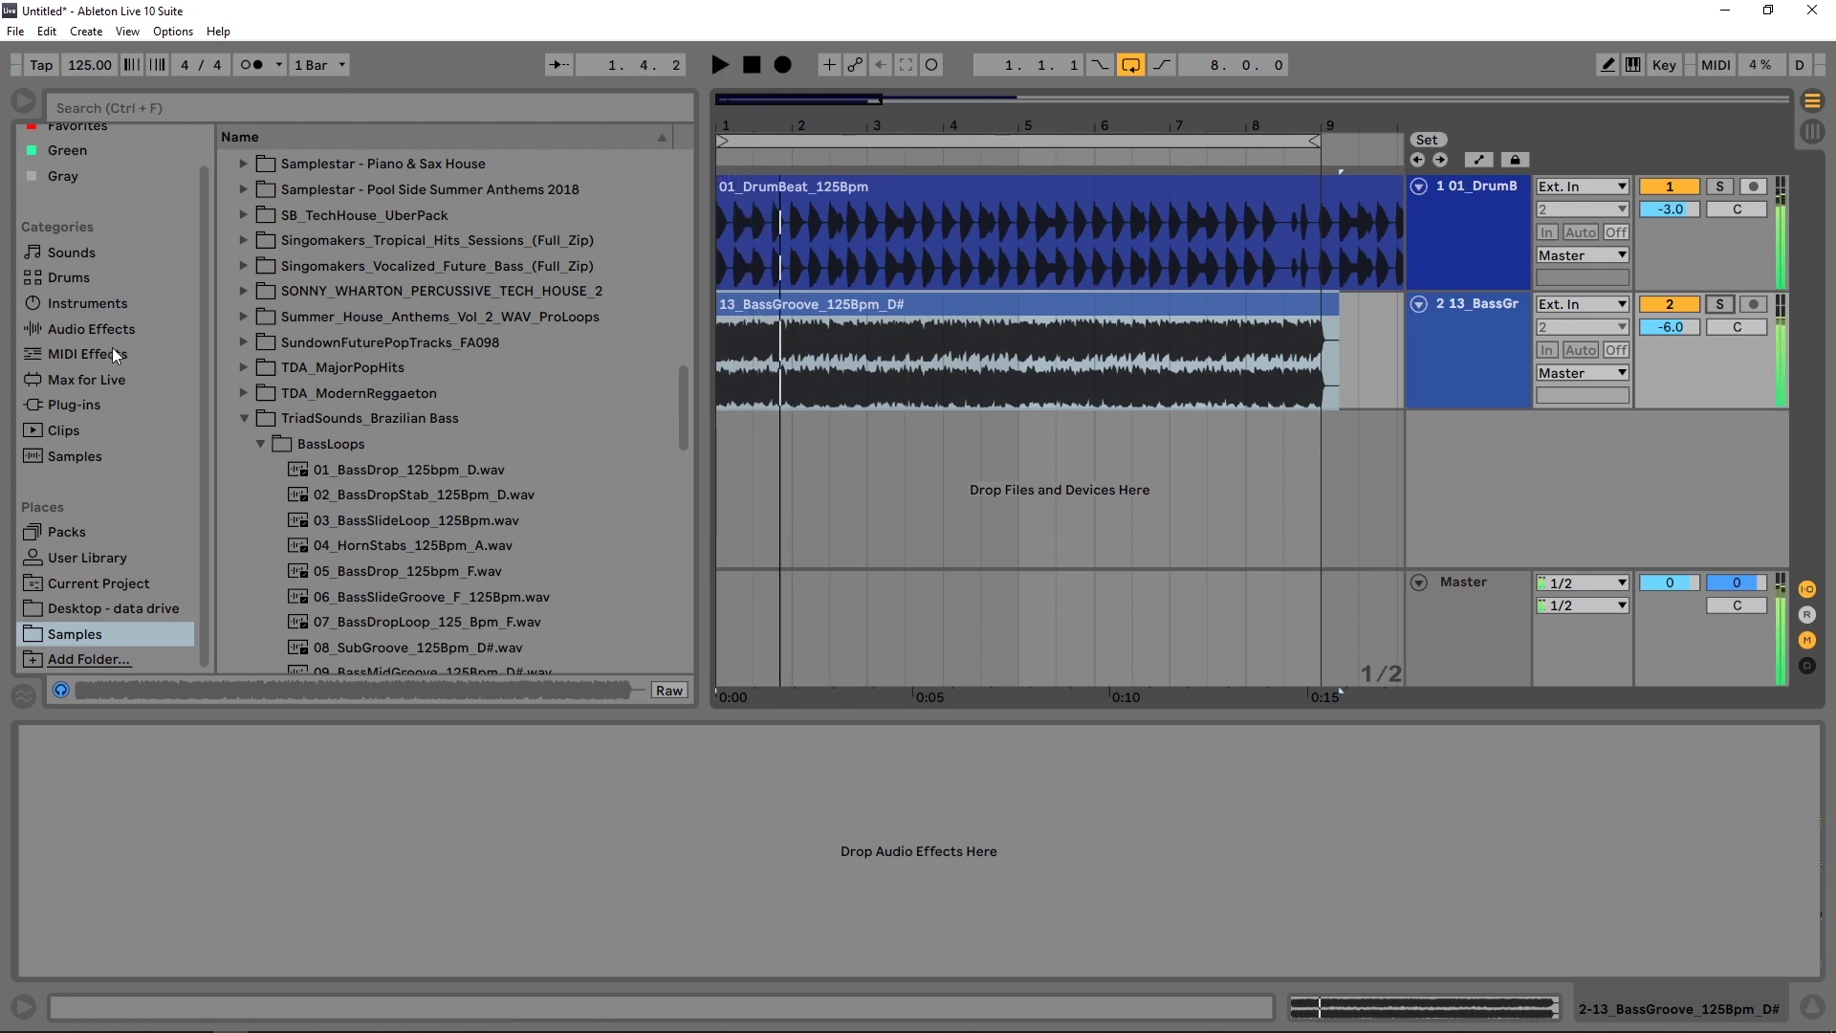
# Step: Add a Compressor to the bass track, sidechained from the 1-DrumBeat track
pyautogui.click(90, 329)
pyautogui.scroll(7, 308, 363)
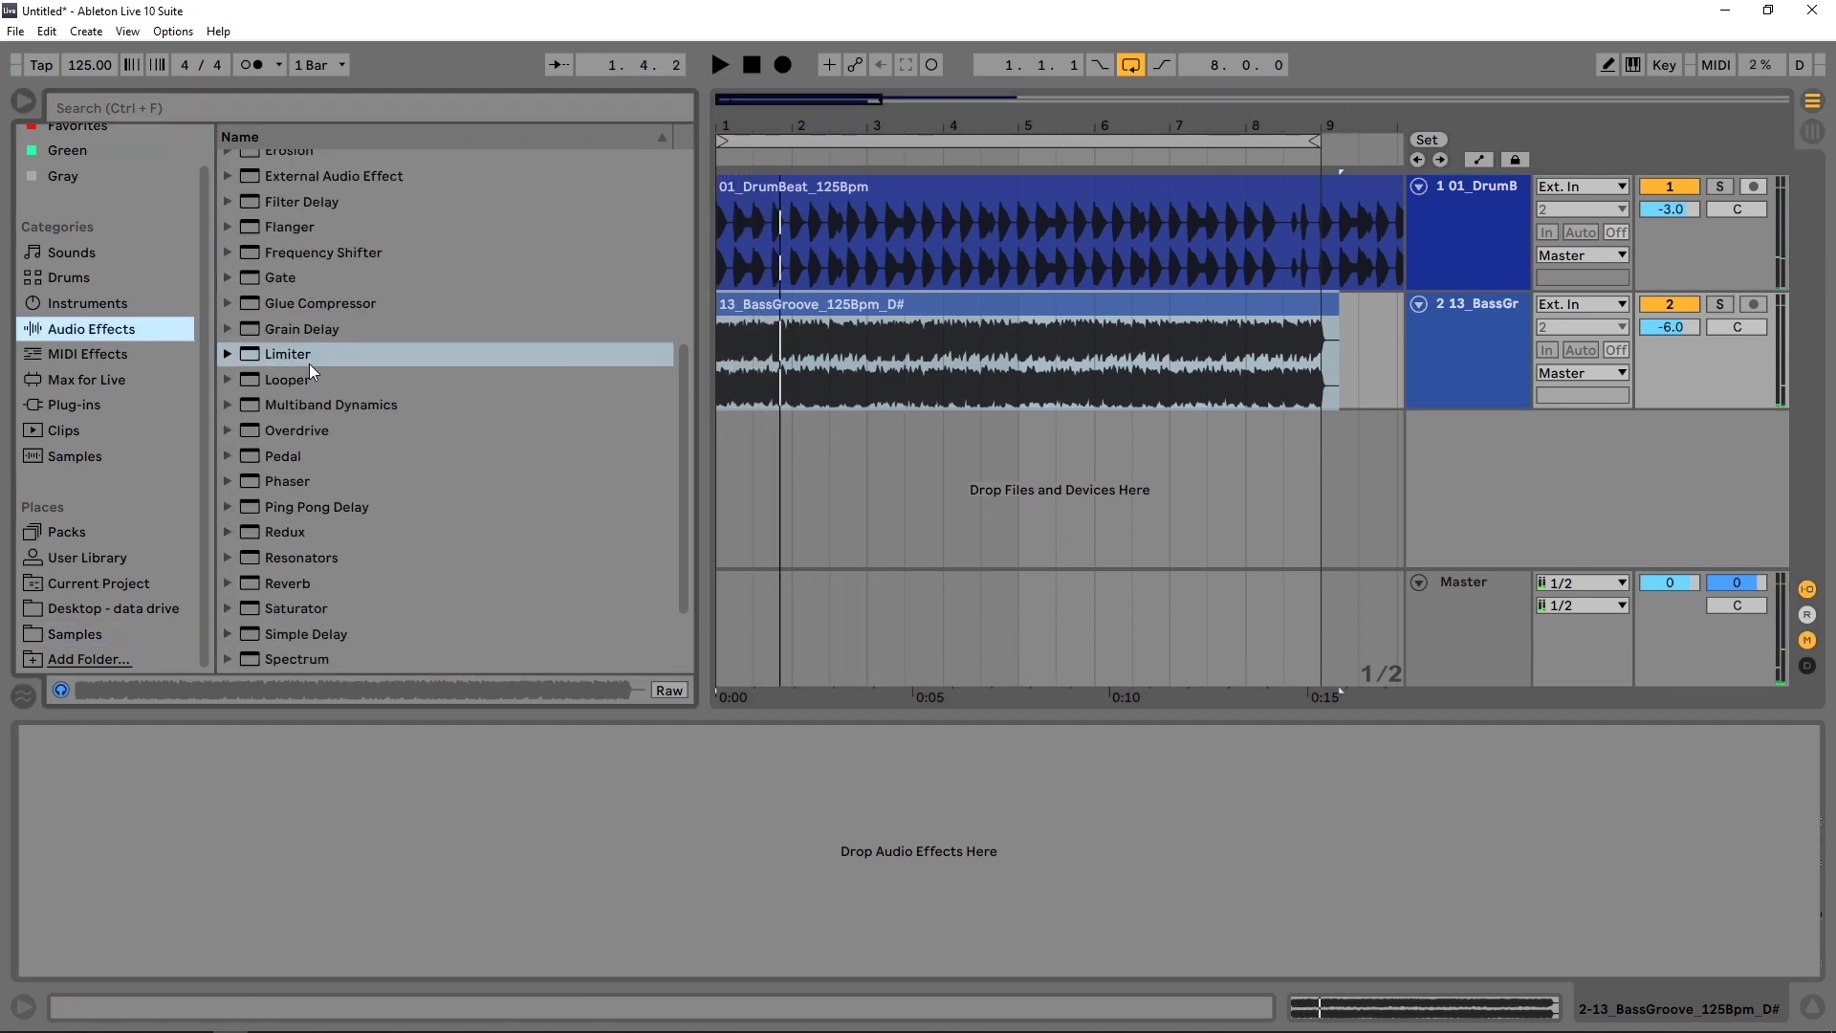
pyautogui.moveTo(305, 228); pyautogui.dragTo(784, 331)
pyautogui.click(68, 805)
pyautogui.click(67, 806)
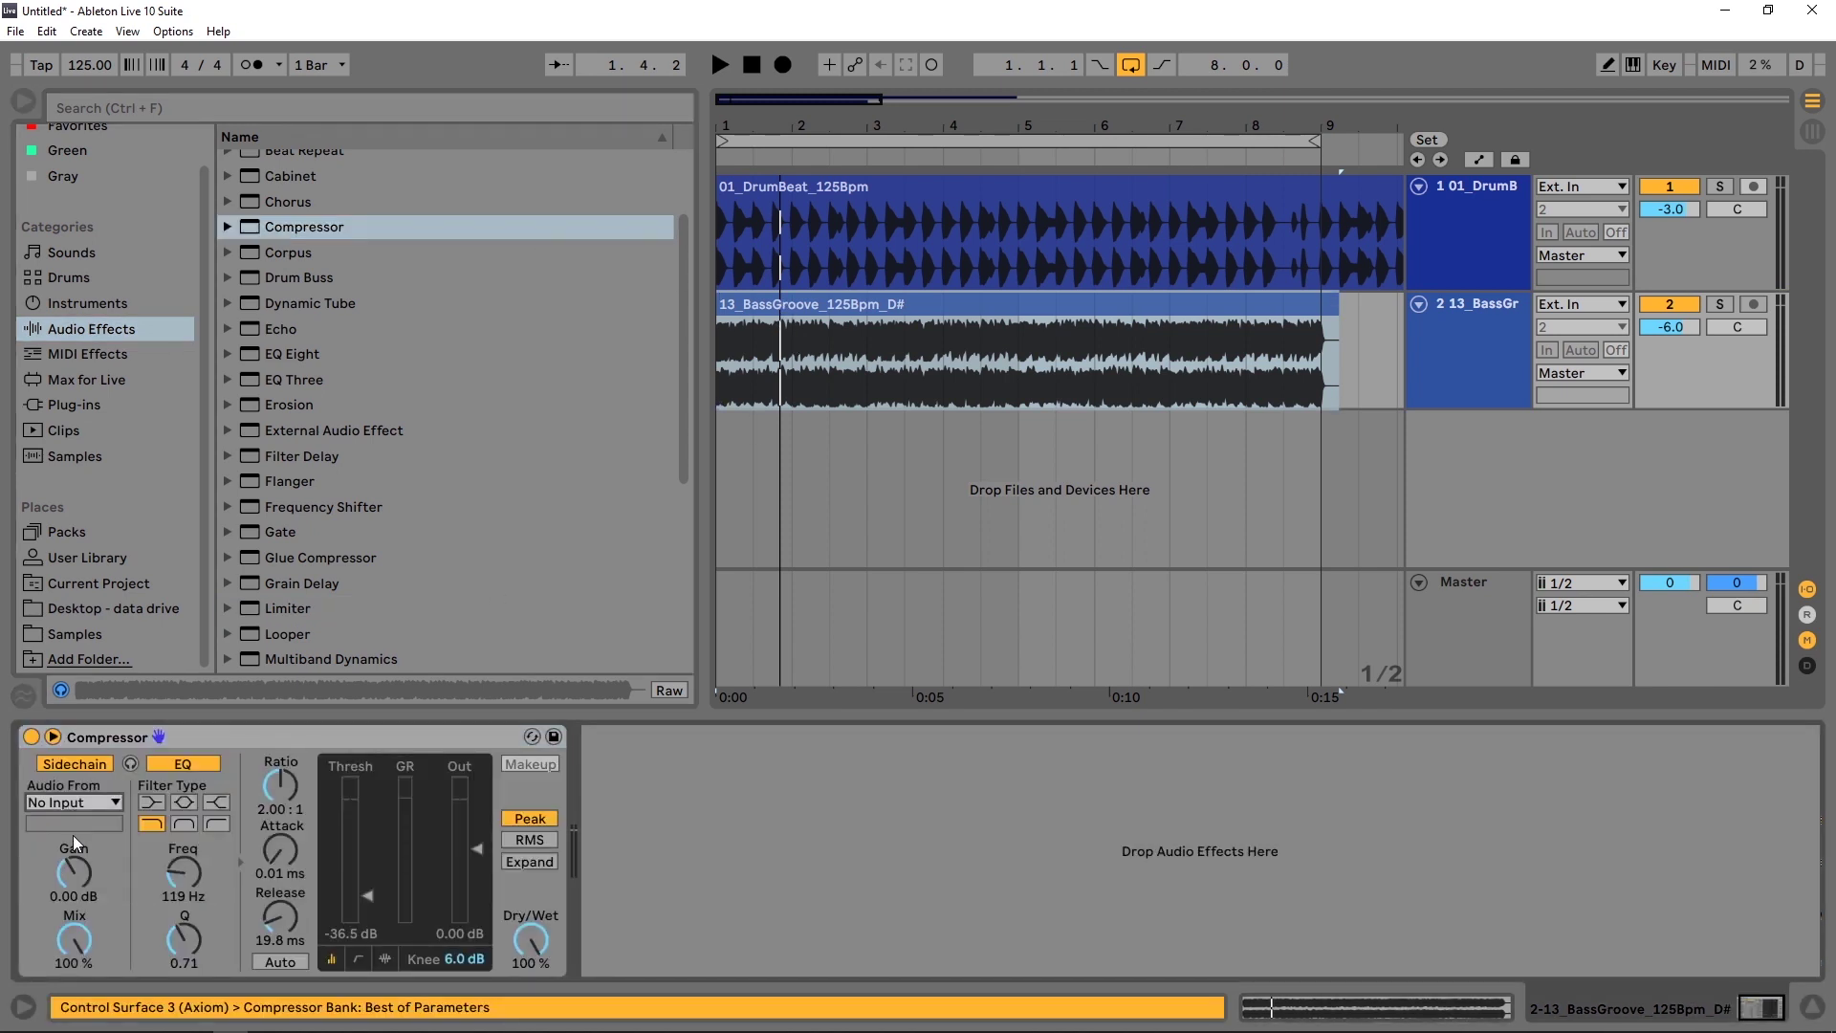
# Step: Raise the compression ratio to 14.2:1 and play to hear the sidechained ducking
pyautogui.moveTo(280, 786); pyautogui.dragTo(281, 727)
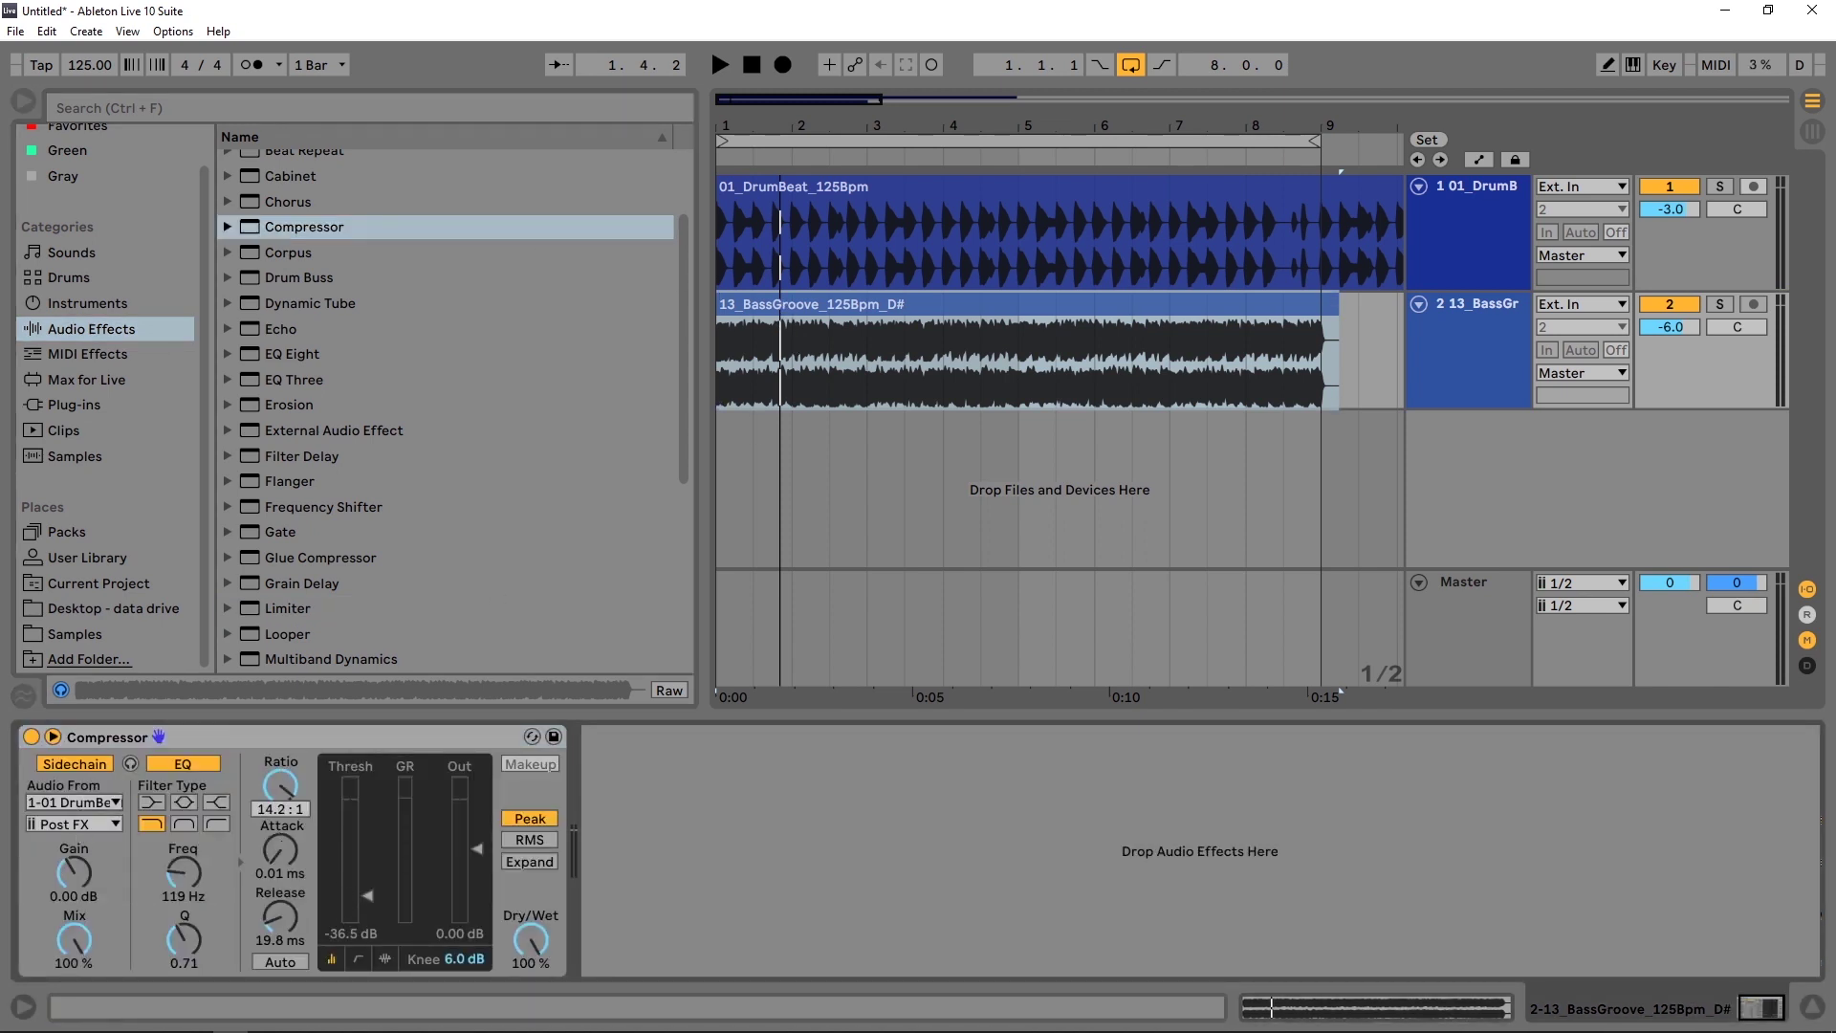
pyautogui.press('space')
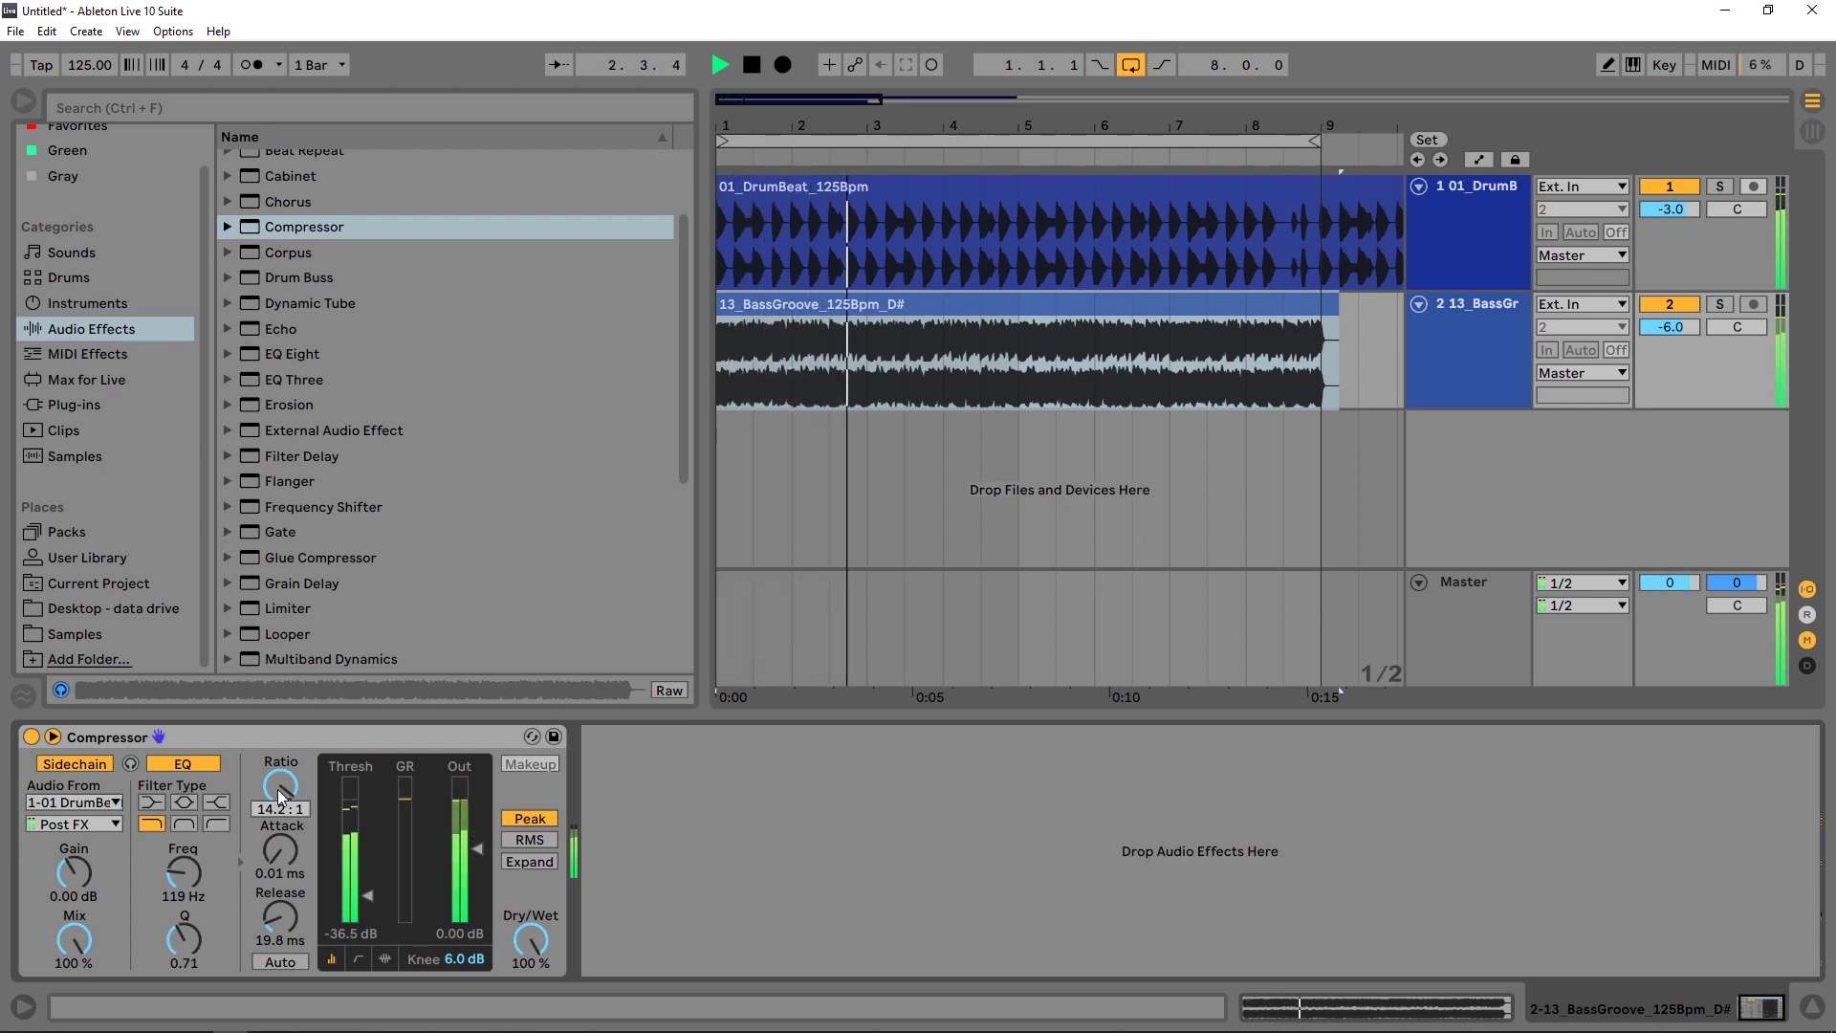
pyautogui.press('space')
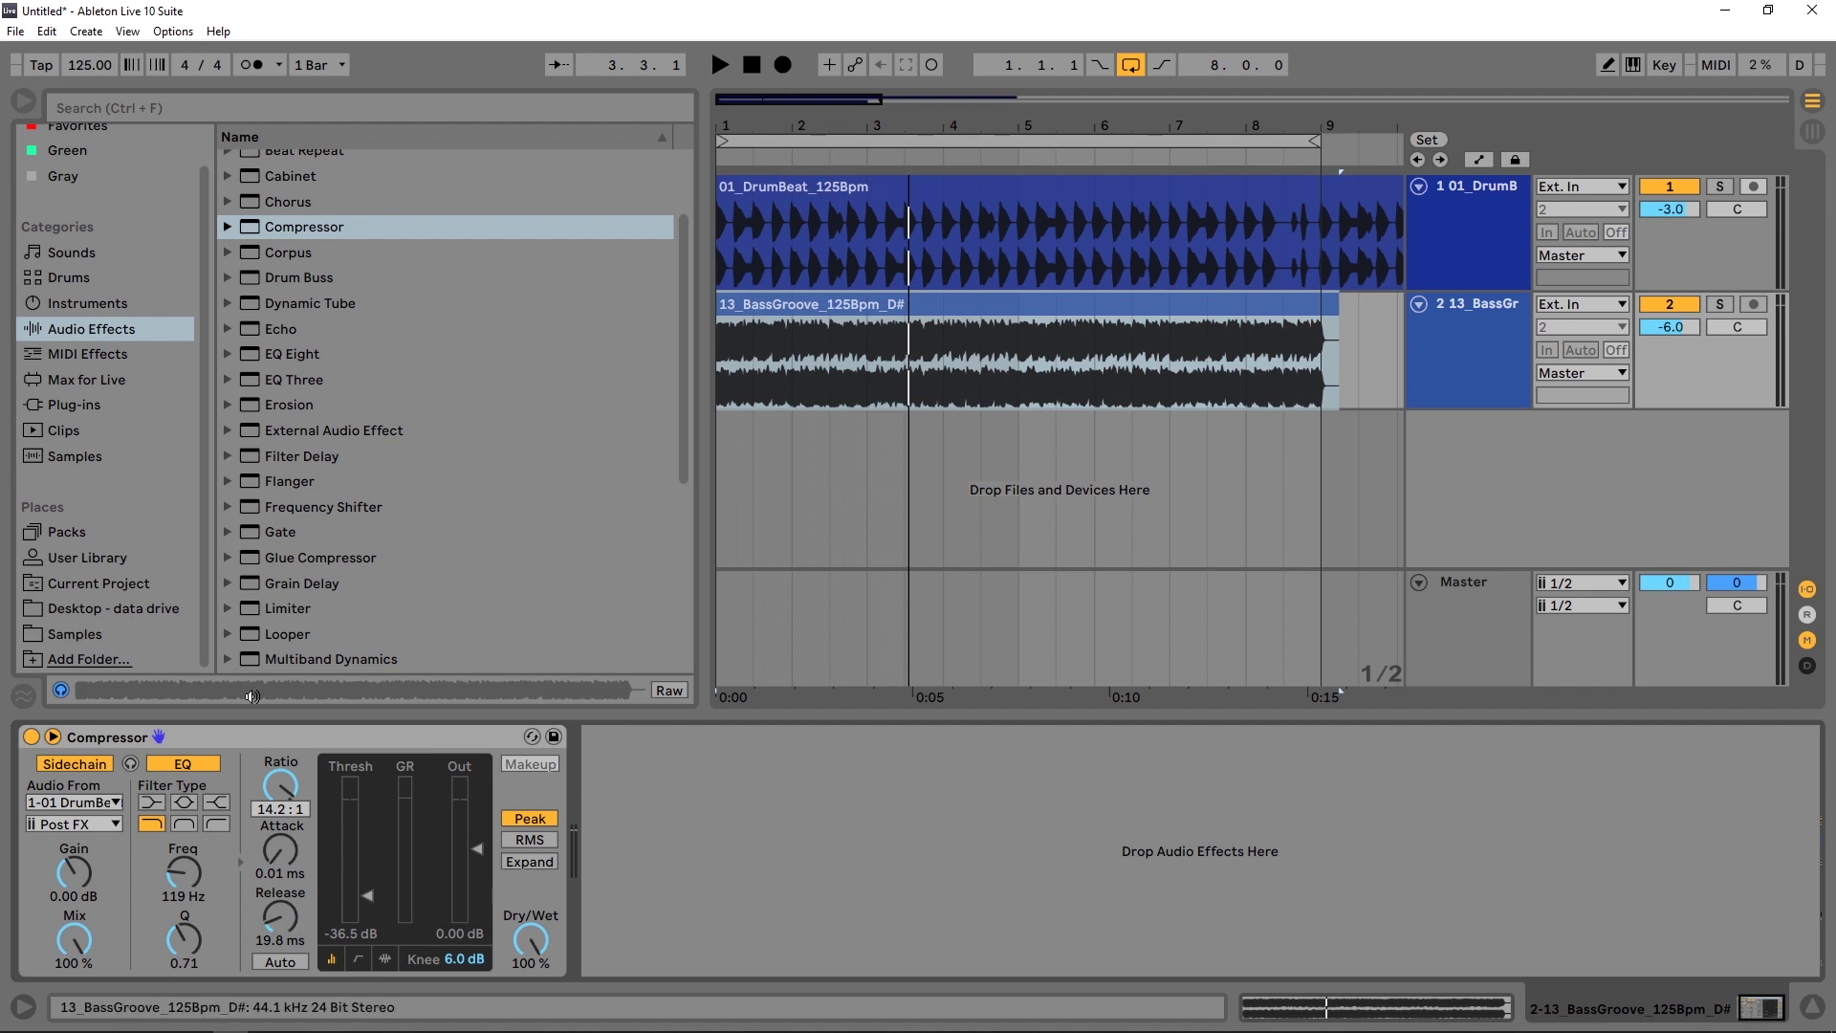
# Step: Delete the bass Compressor and add an EQ Eight in its place
pyautogui.click(331, 738)
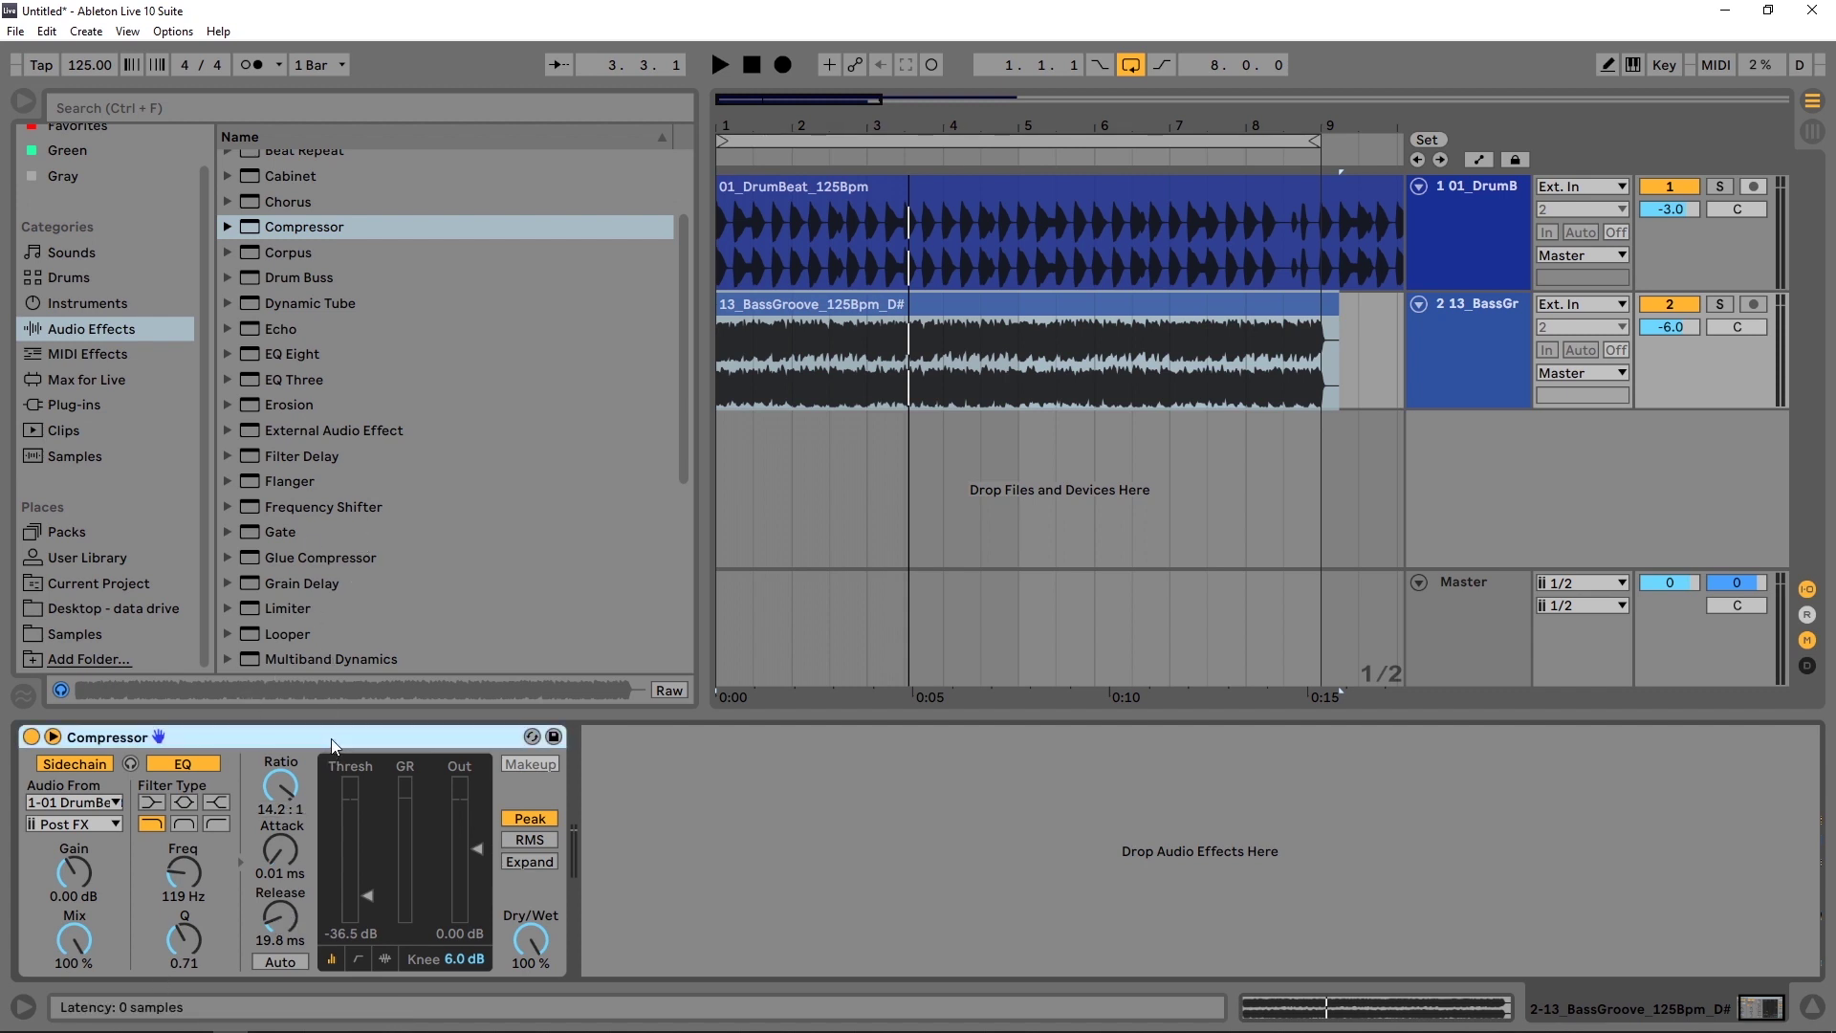
pyautogui.press('Delete')
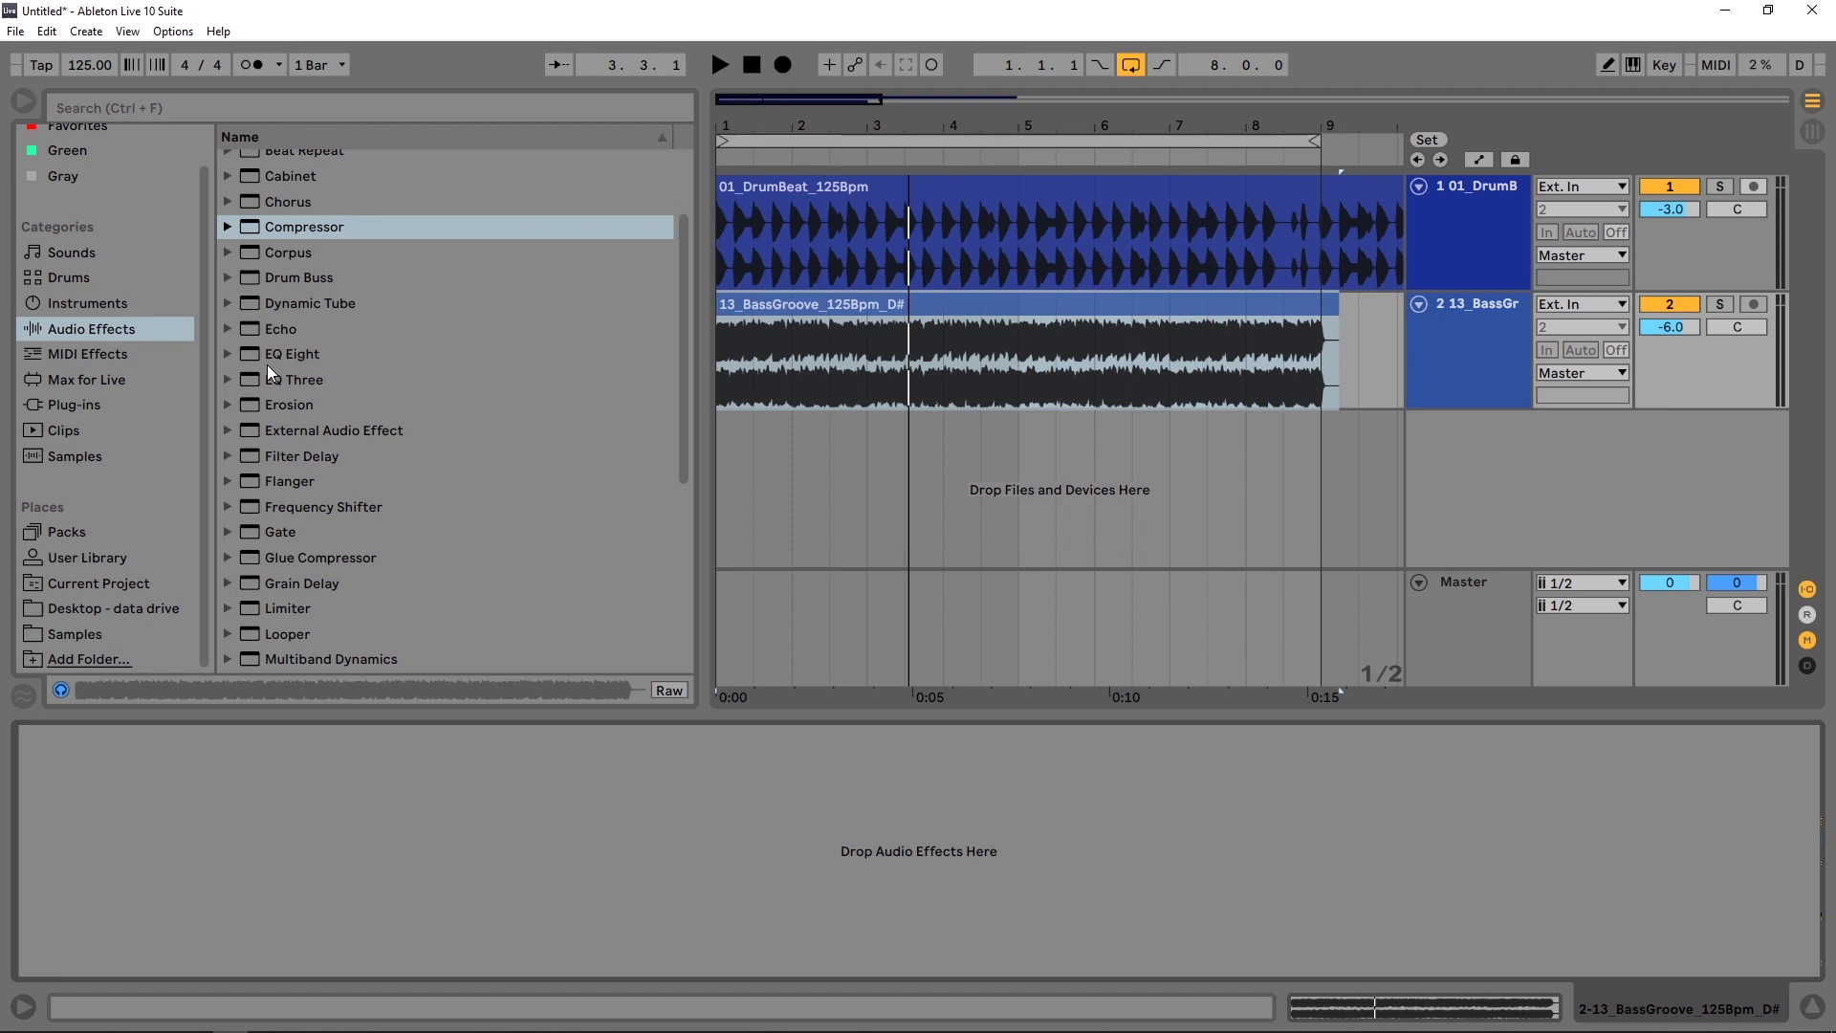
pyautogui.moveTo(287, 354); pyautogui.dragTo(570, 829)
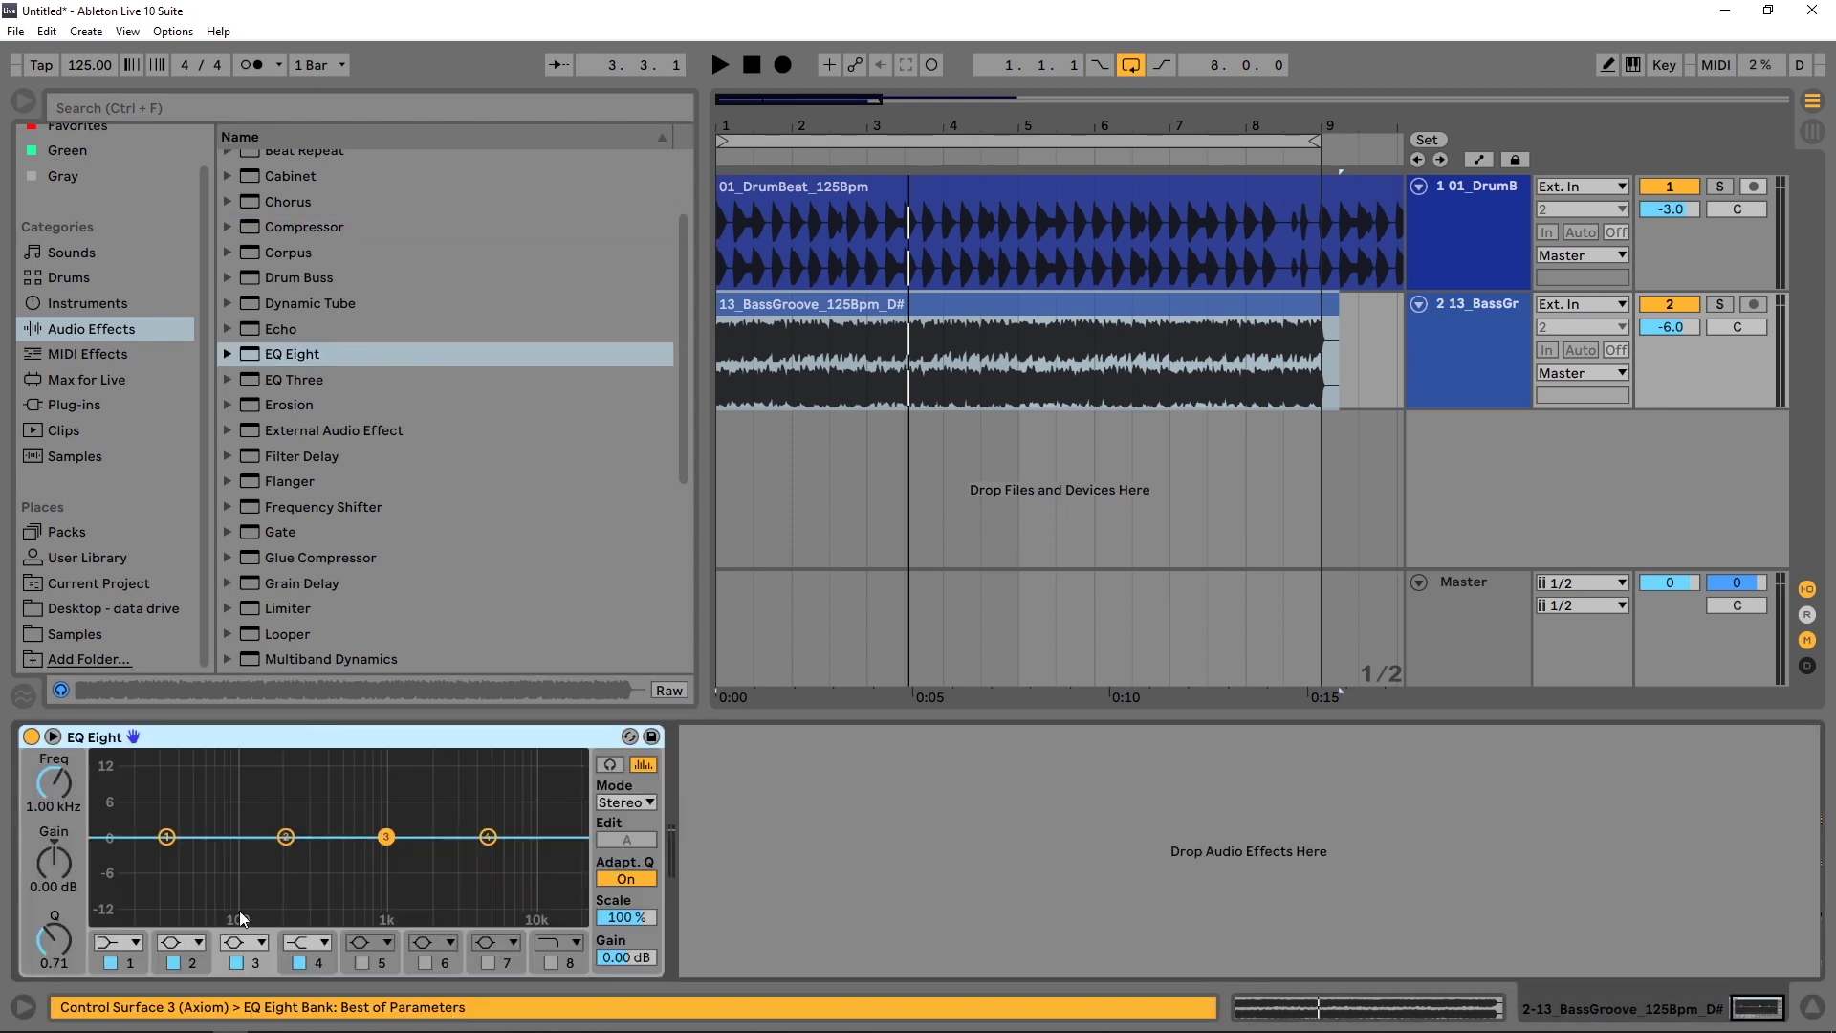
# Step: Turn off EQ bands 2–4 and make band 1 a steep 48 dB cut at 30 Hz
pyautogui.click(174, 963)
pyautogui.click(236, 962)
pyautogui.click(300, 962)
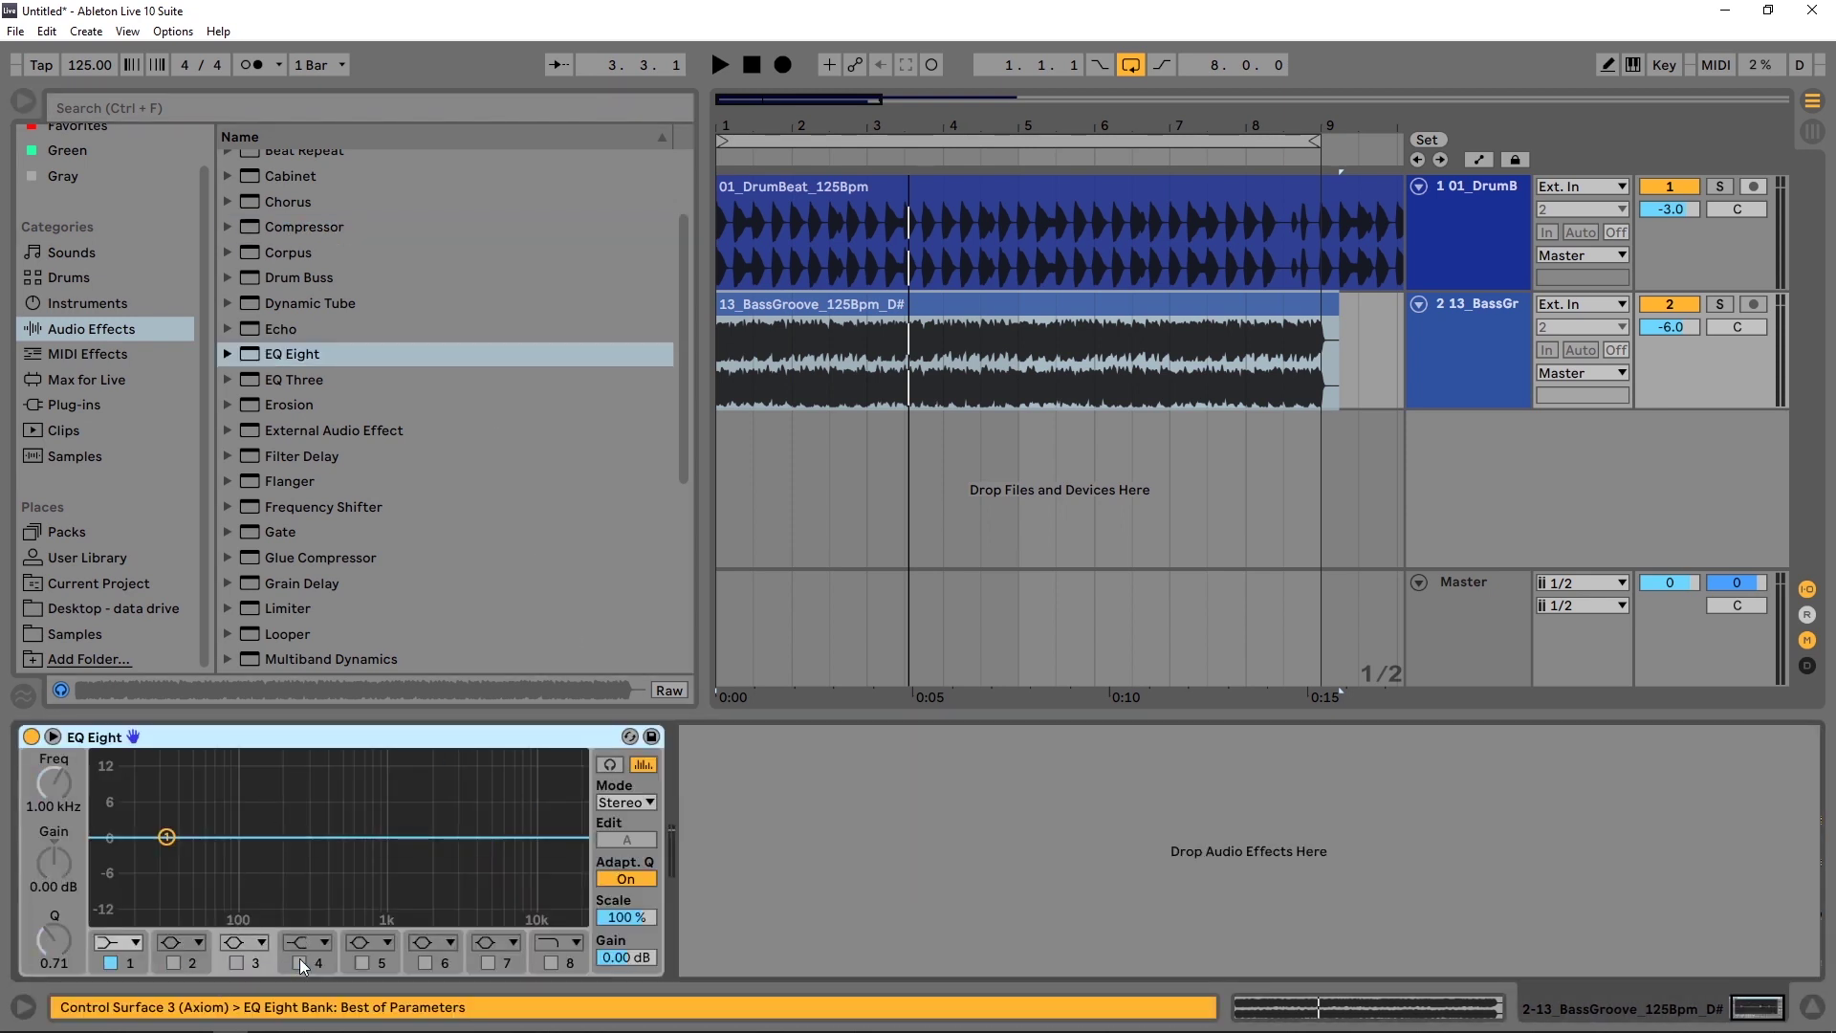
pyautogui.click(118, 942)
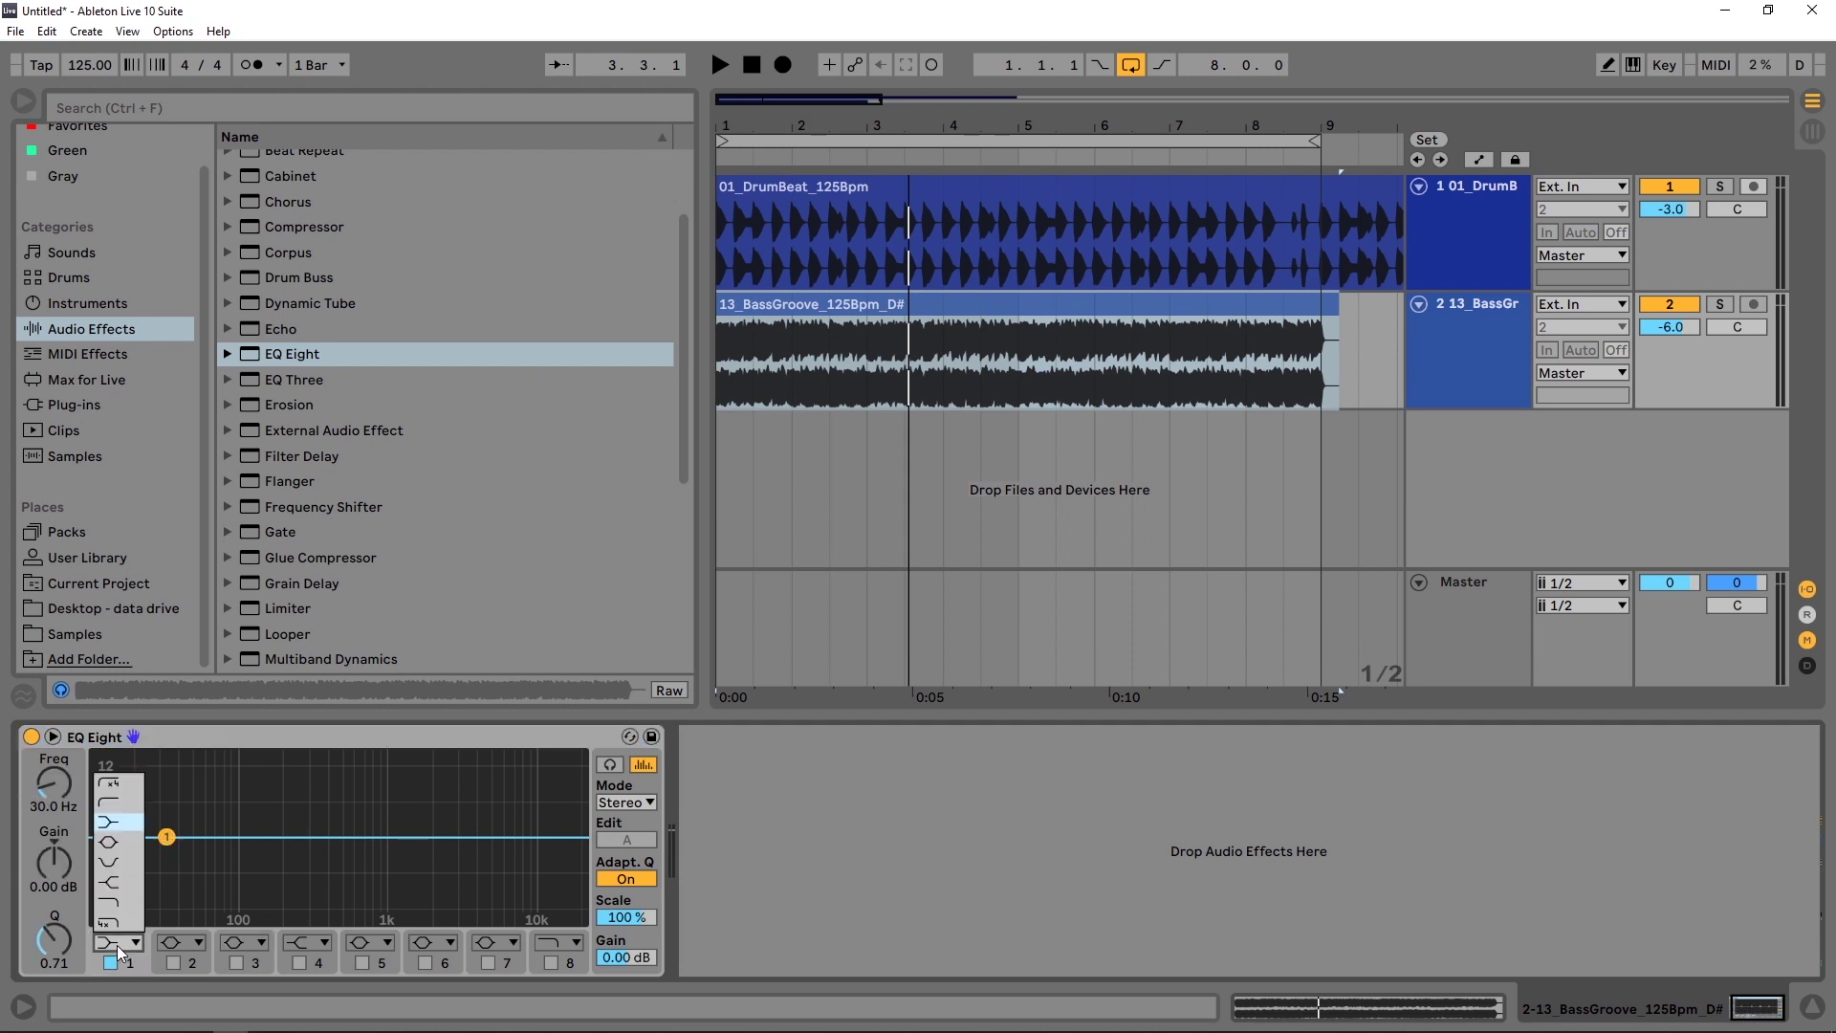
pyautogui.click(121, 925)
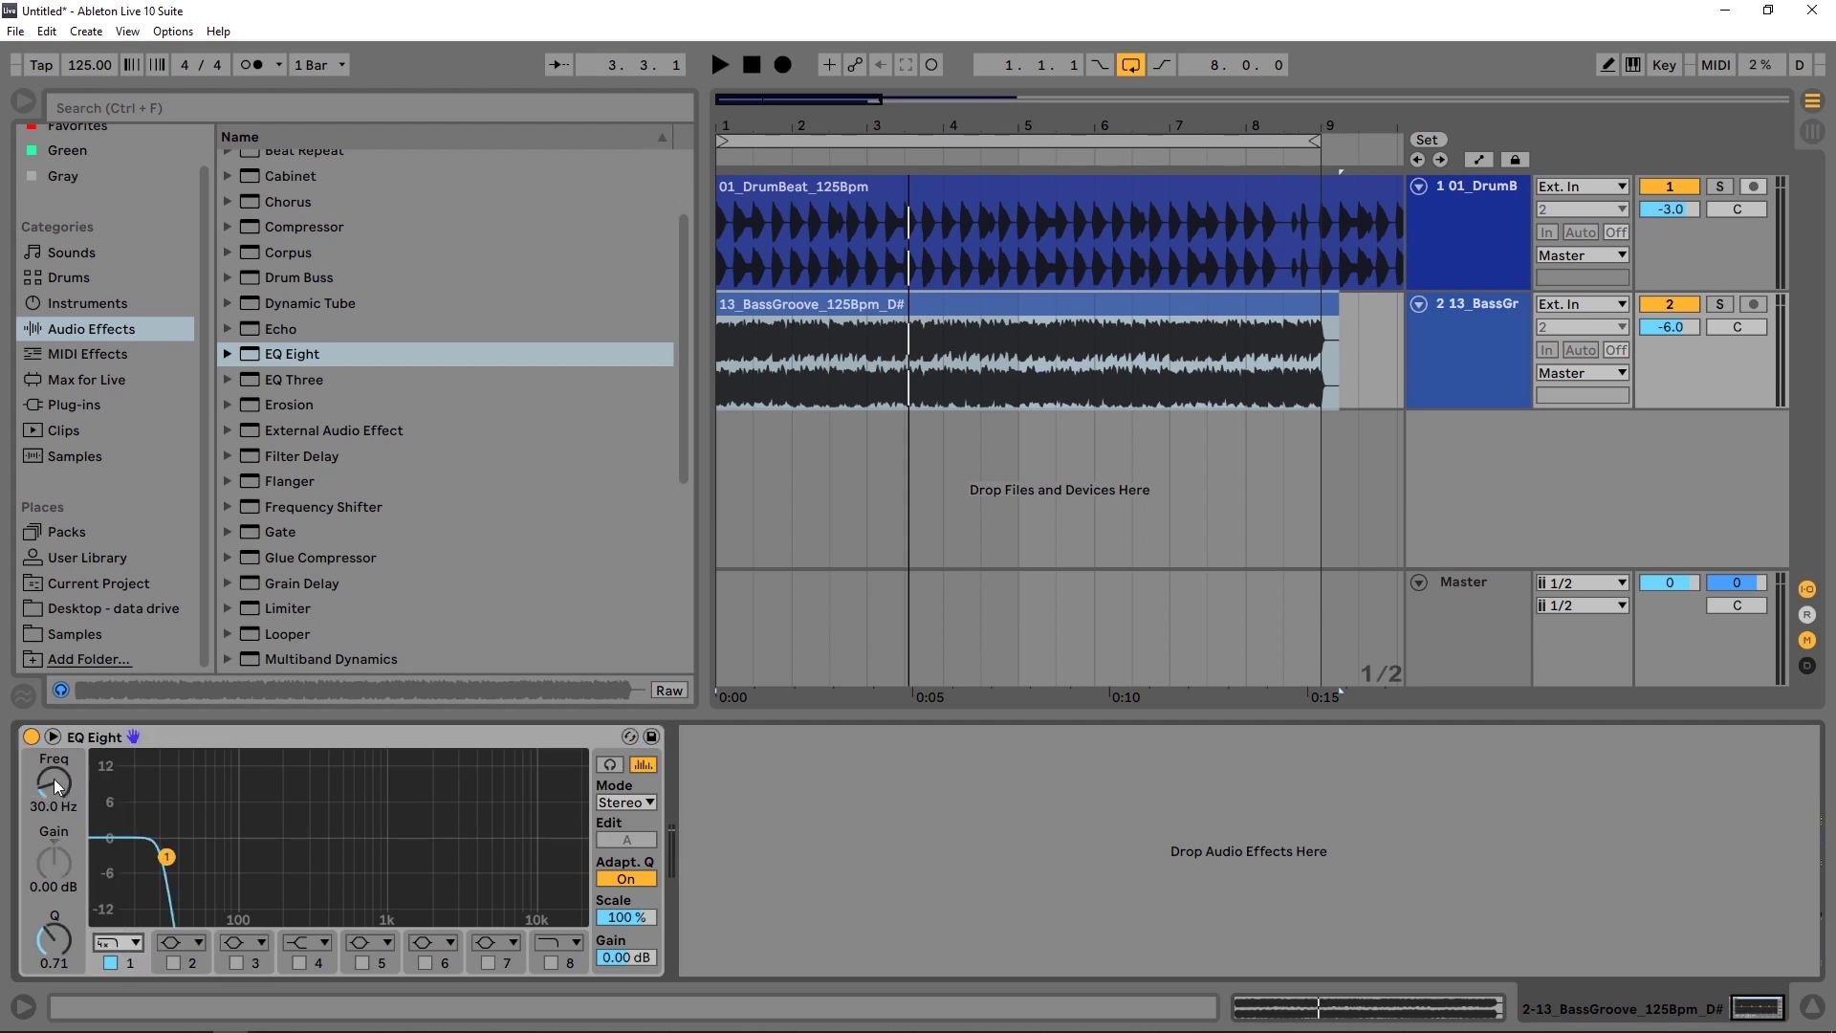
pyautogui.click(164, 746)
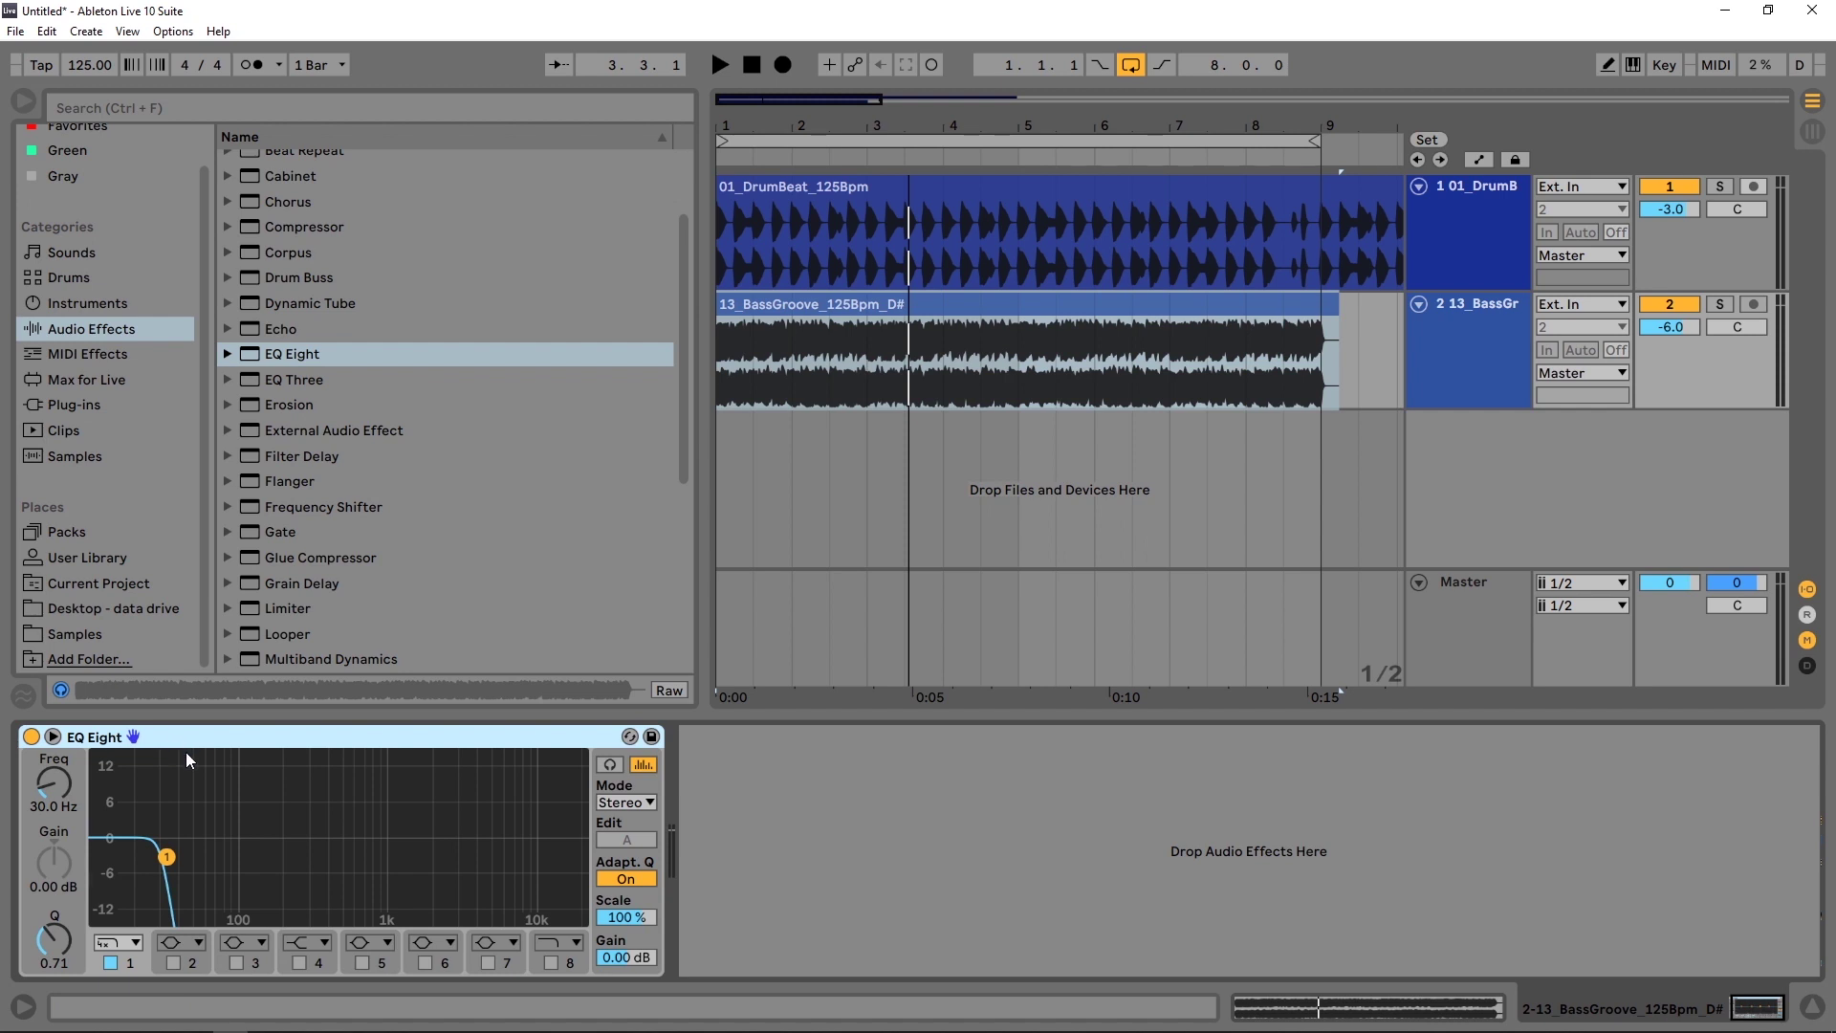
# Step: Group the EQ Eight into an Audio Effect Rack and show its chain list and macros
pyautogui.rightClick(226, 744)
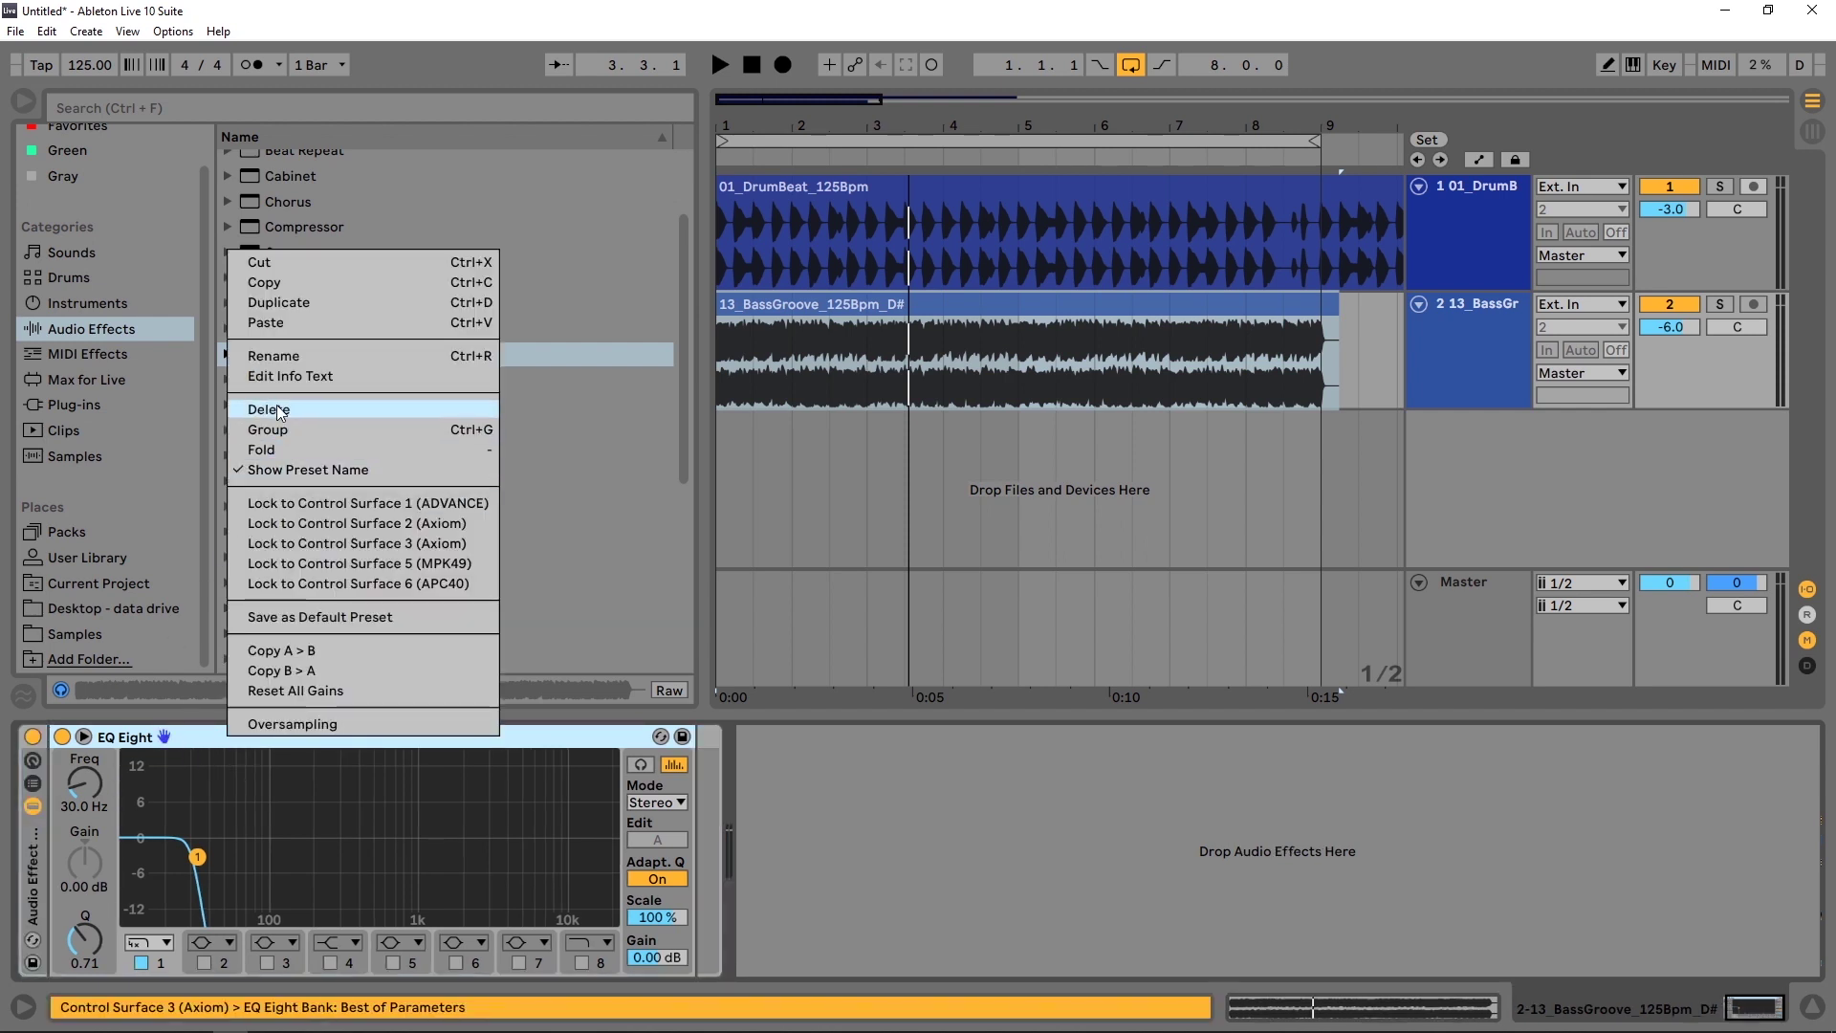
pyautogui.click(36, 777)
pyautogui.click(35, 780)
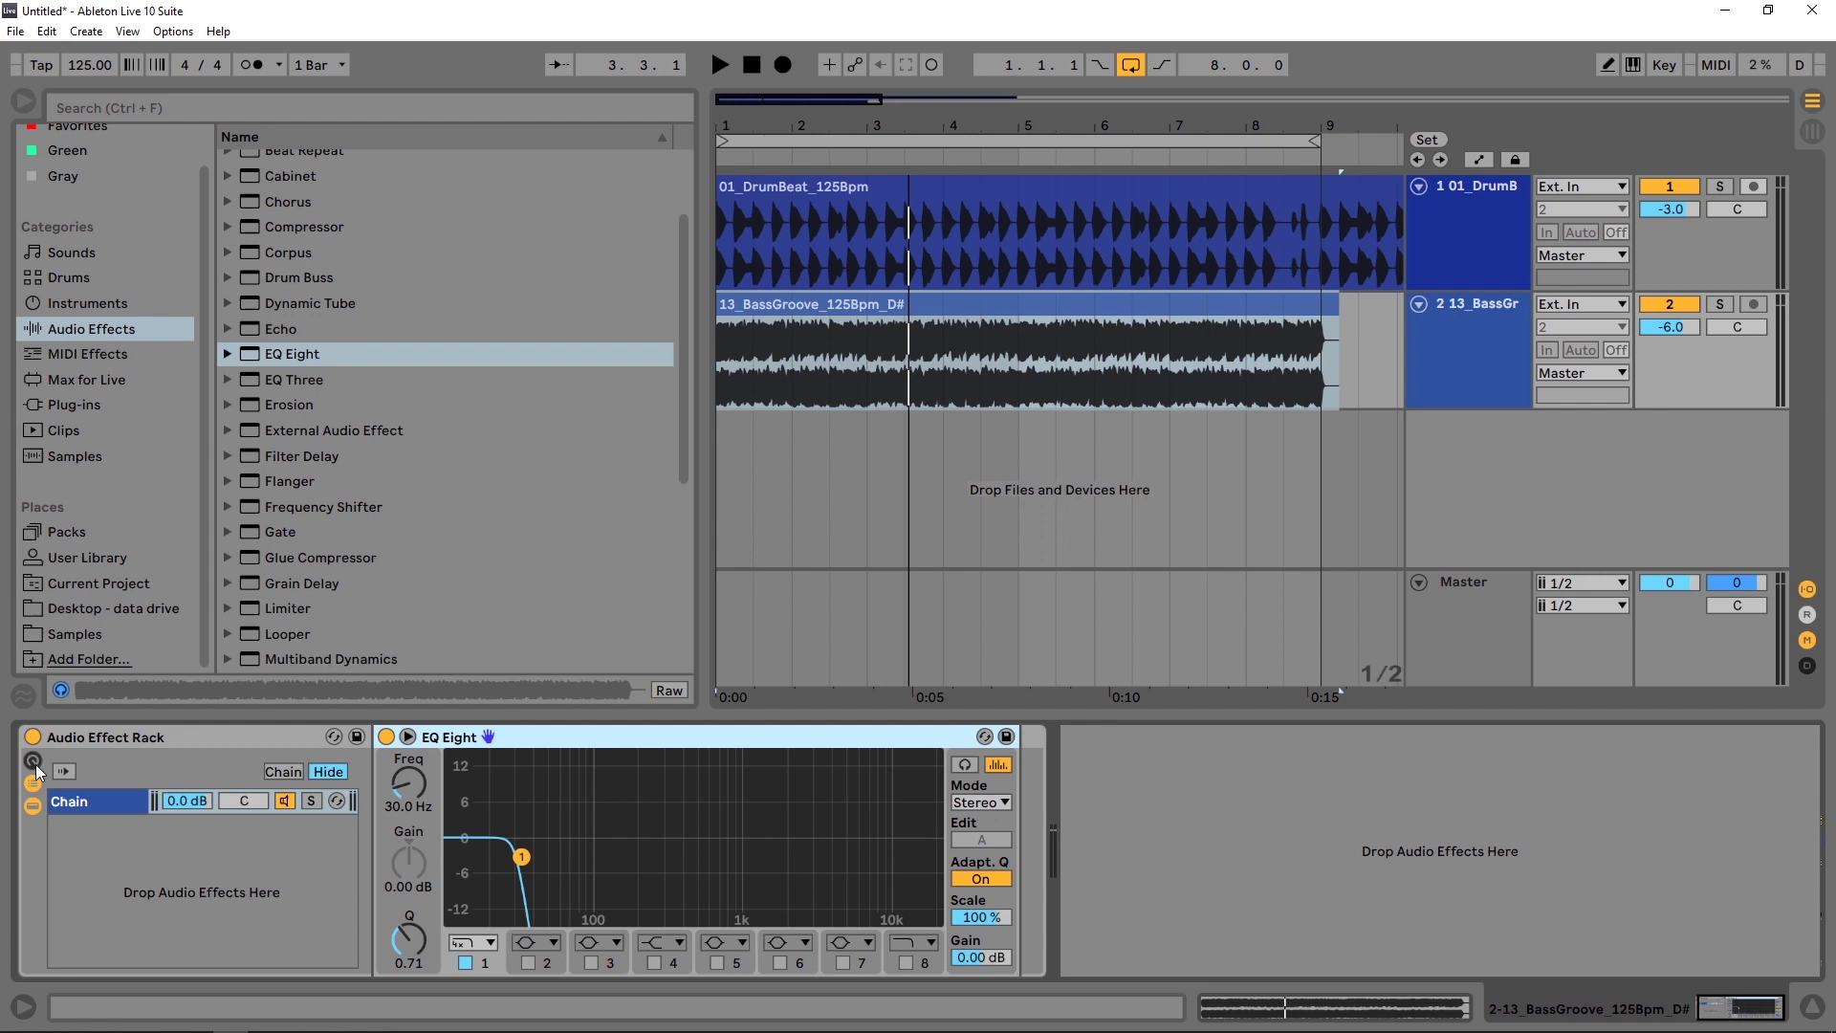
pyautogui.click(35, 760)
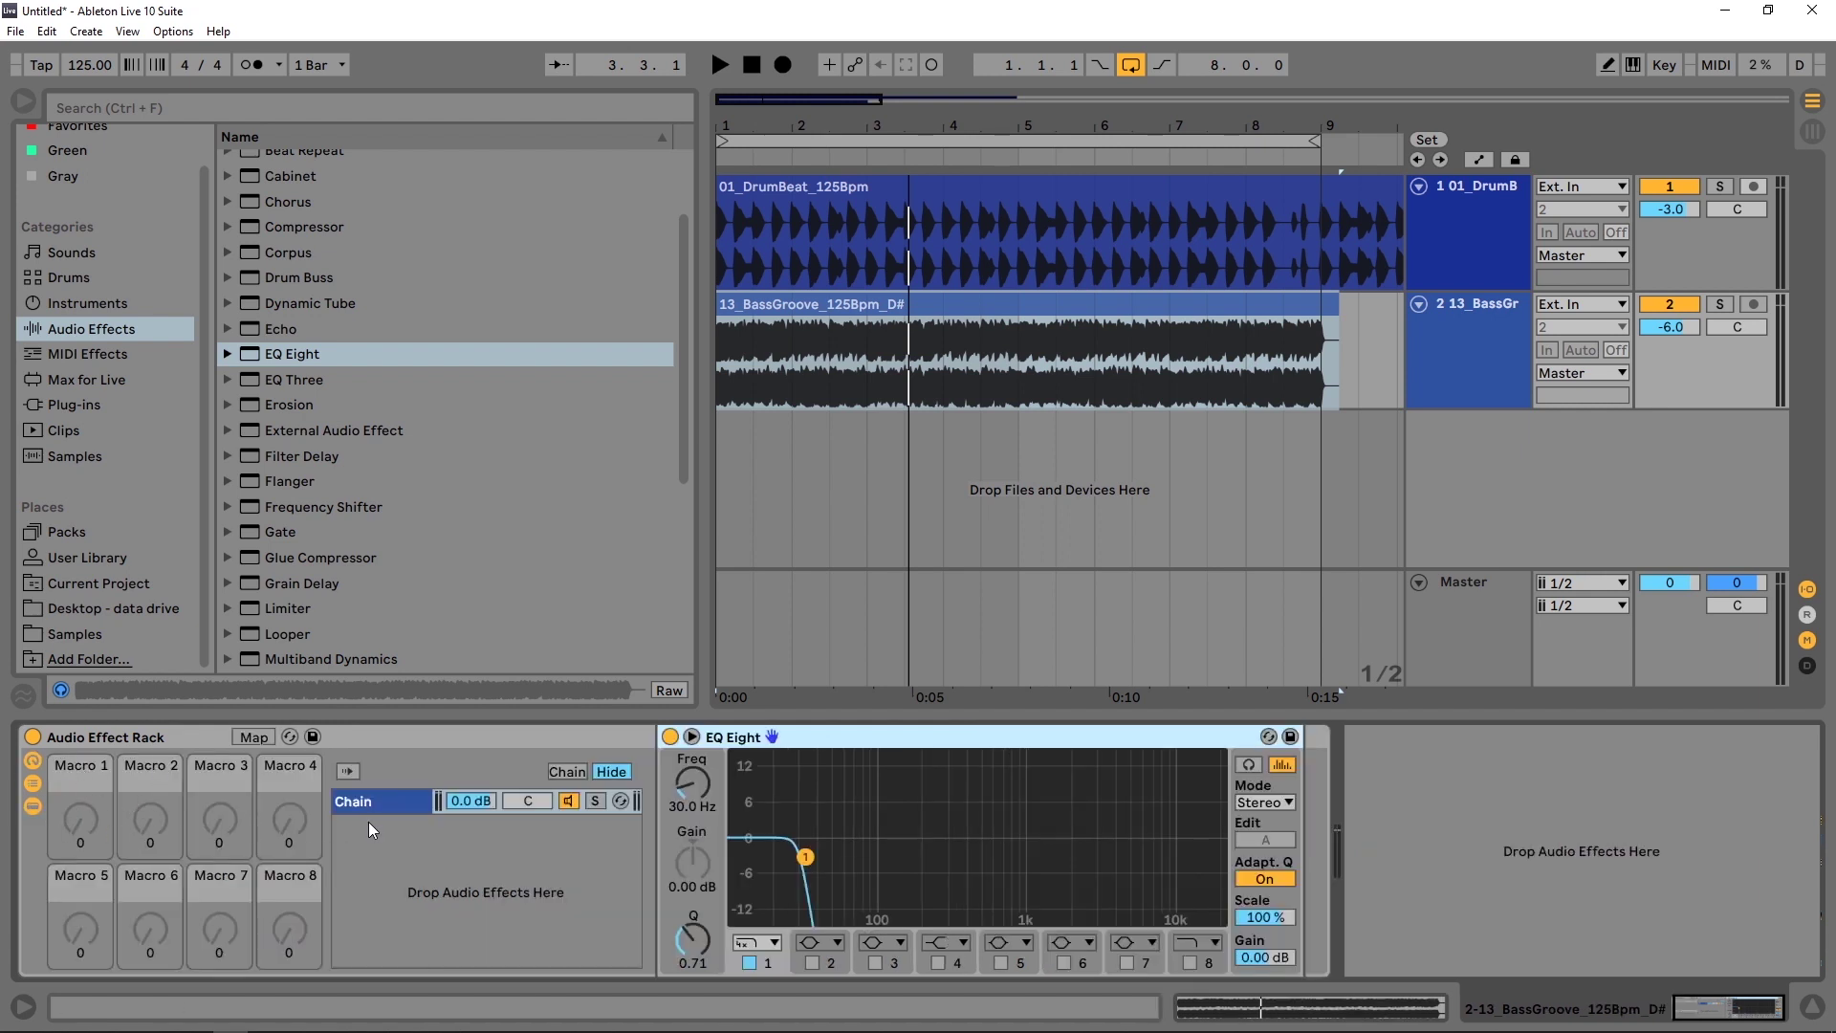
# Step: Map EQ band 1 frequency to Macro 1 and select the rack's chain
pyautogui.rightClick(698, 778)
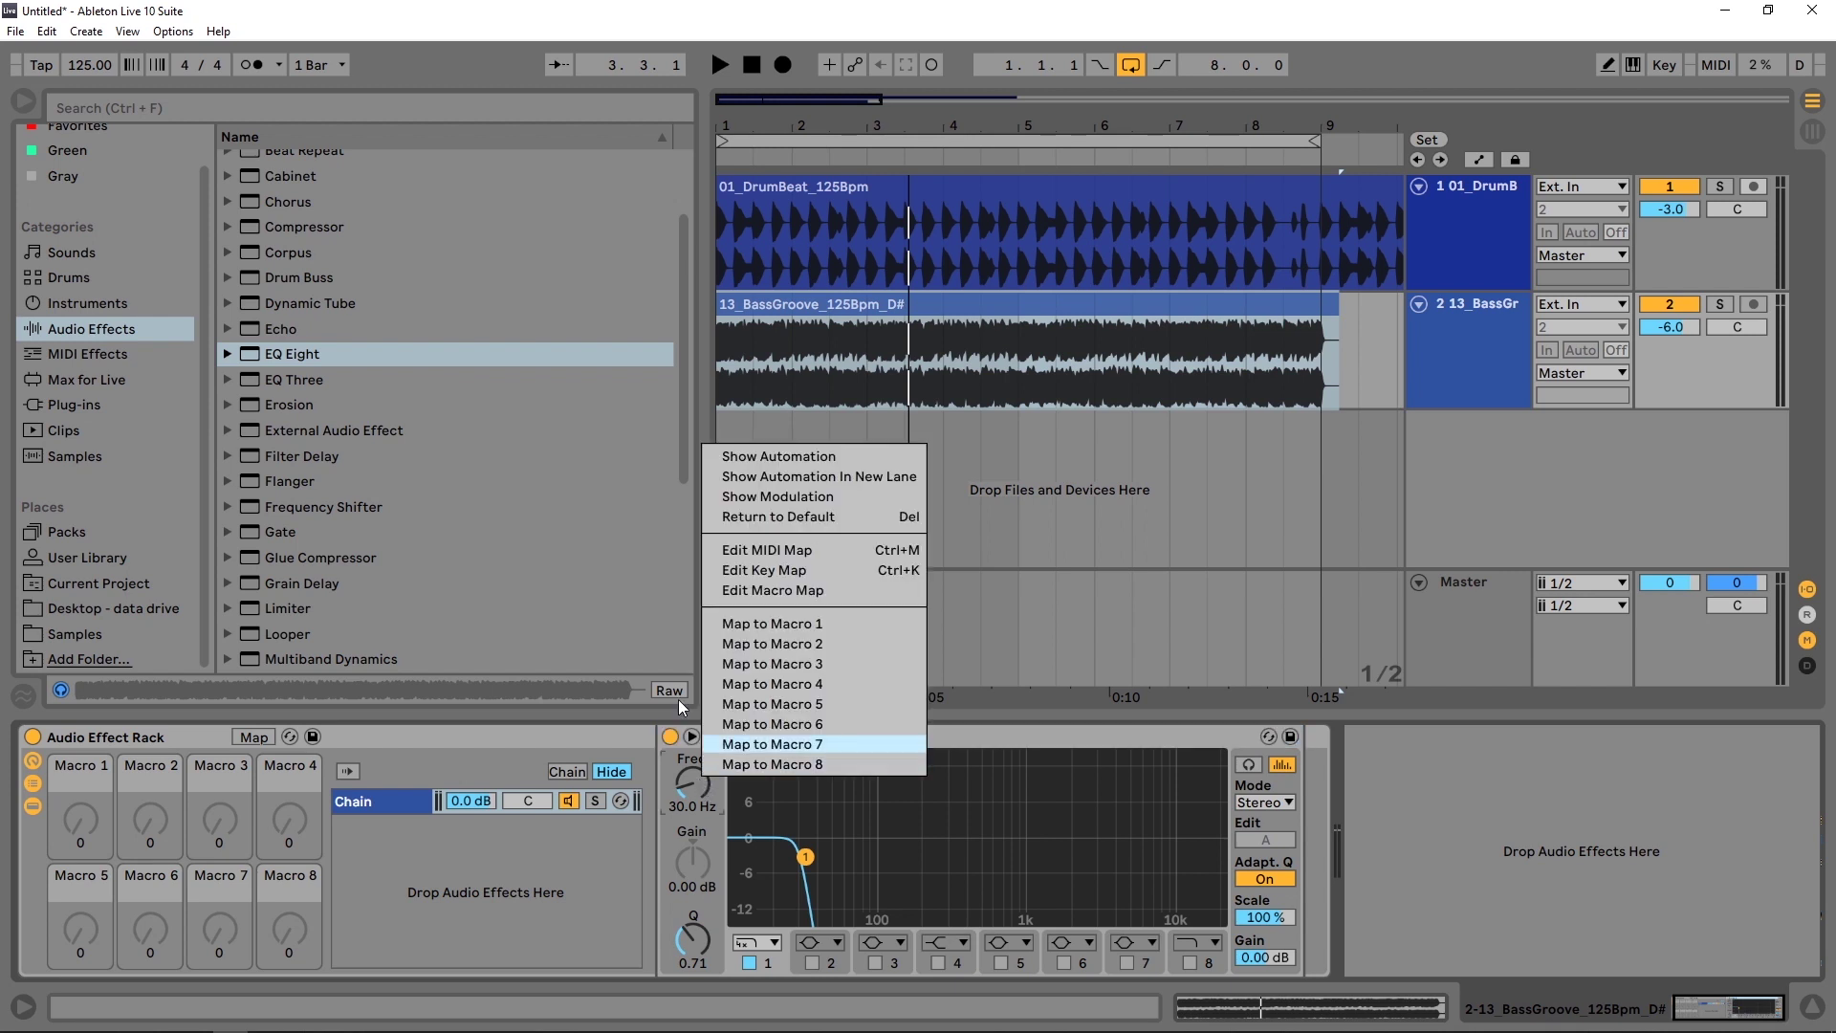
pyautogui.click(756, 622)
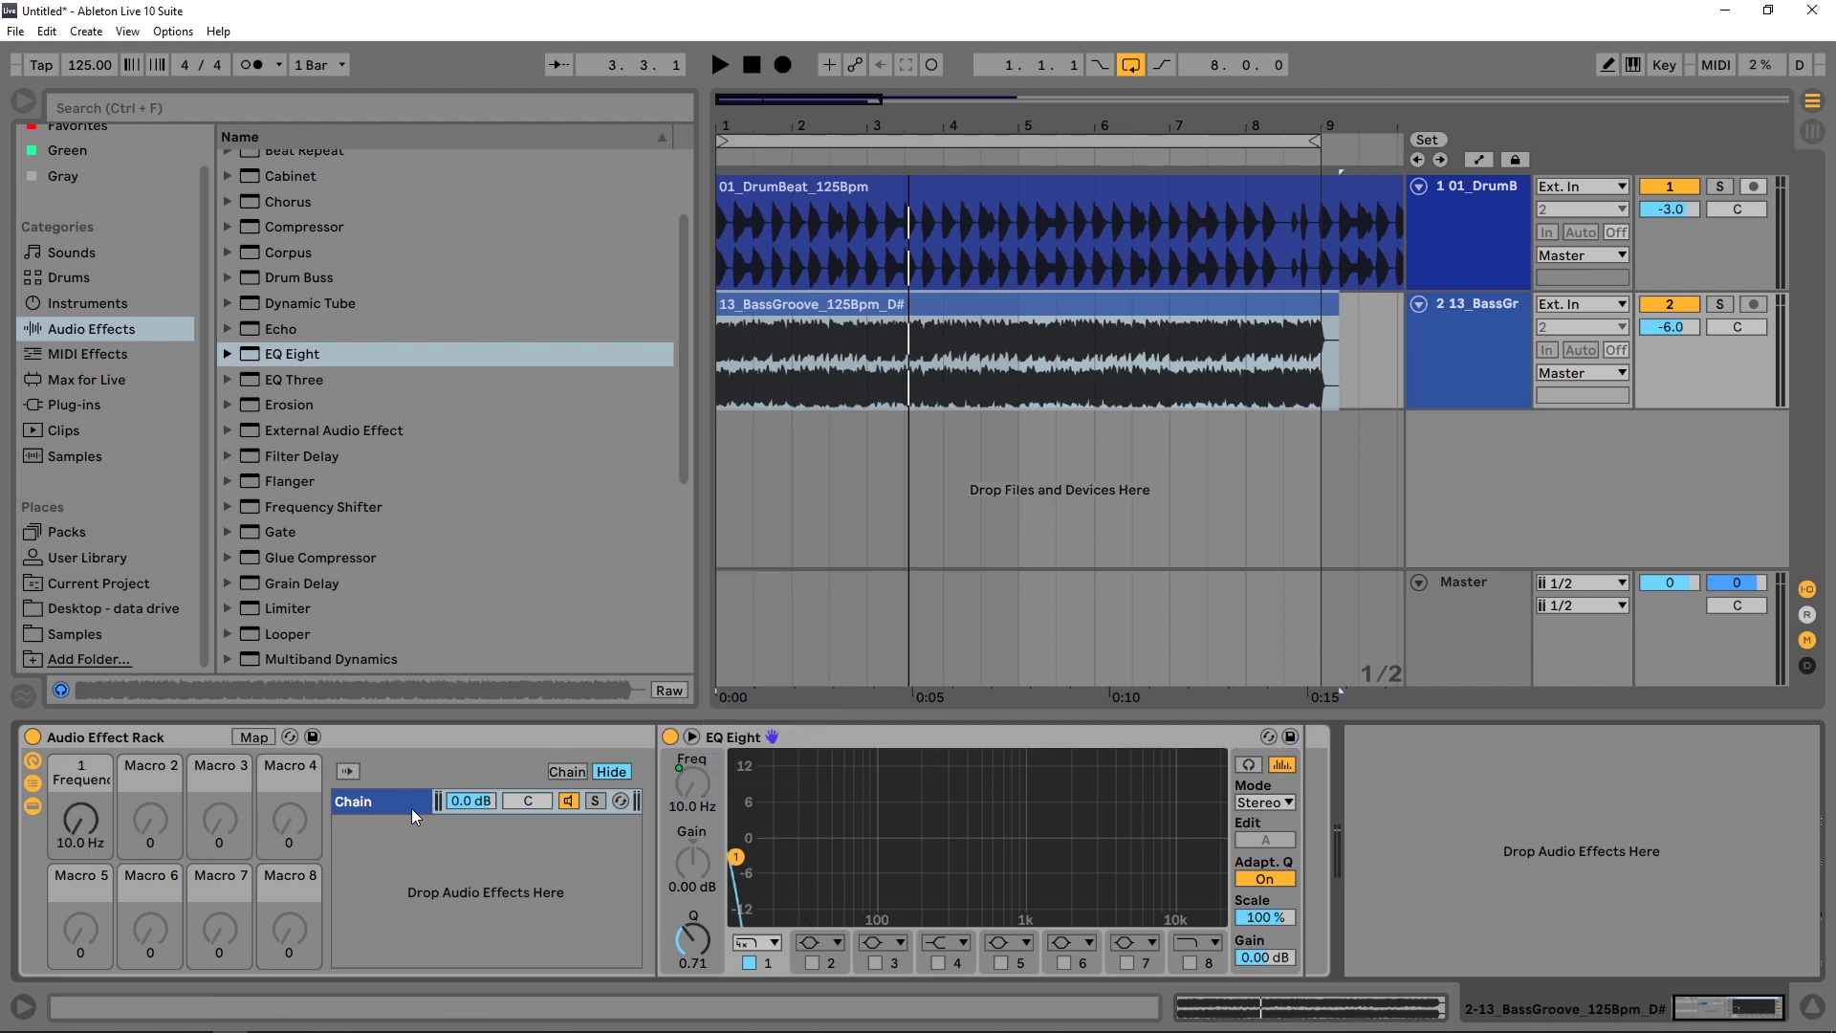
pyautogui.click(354, 801)
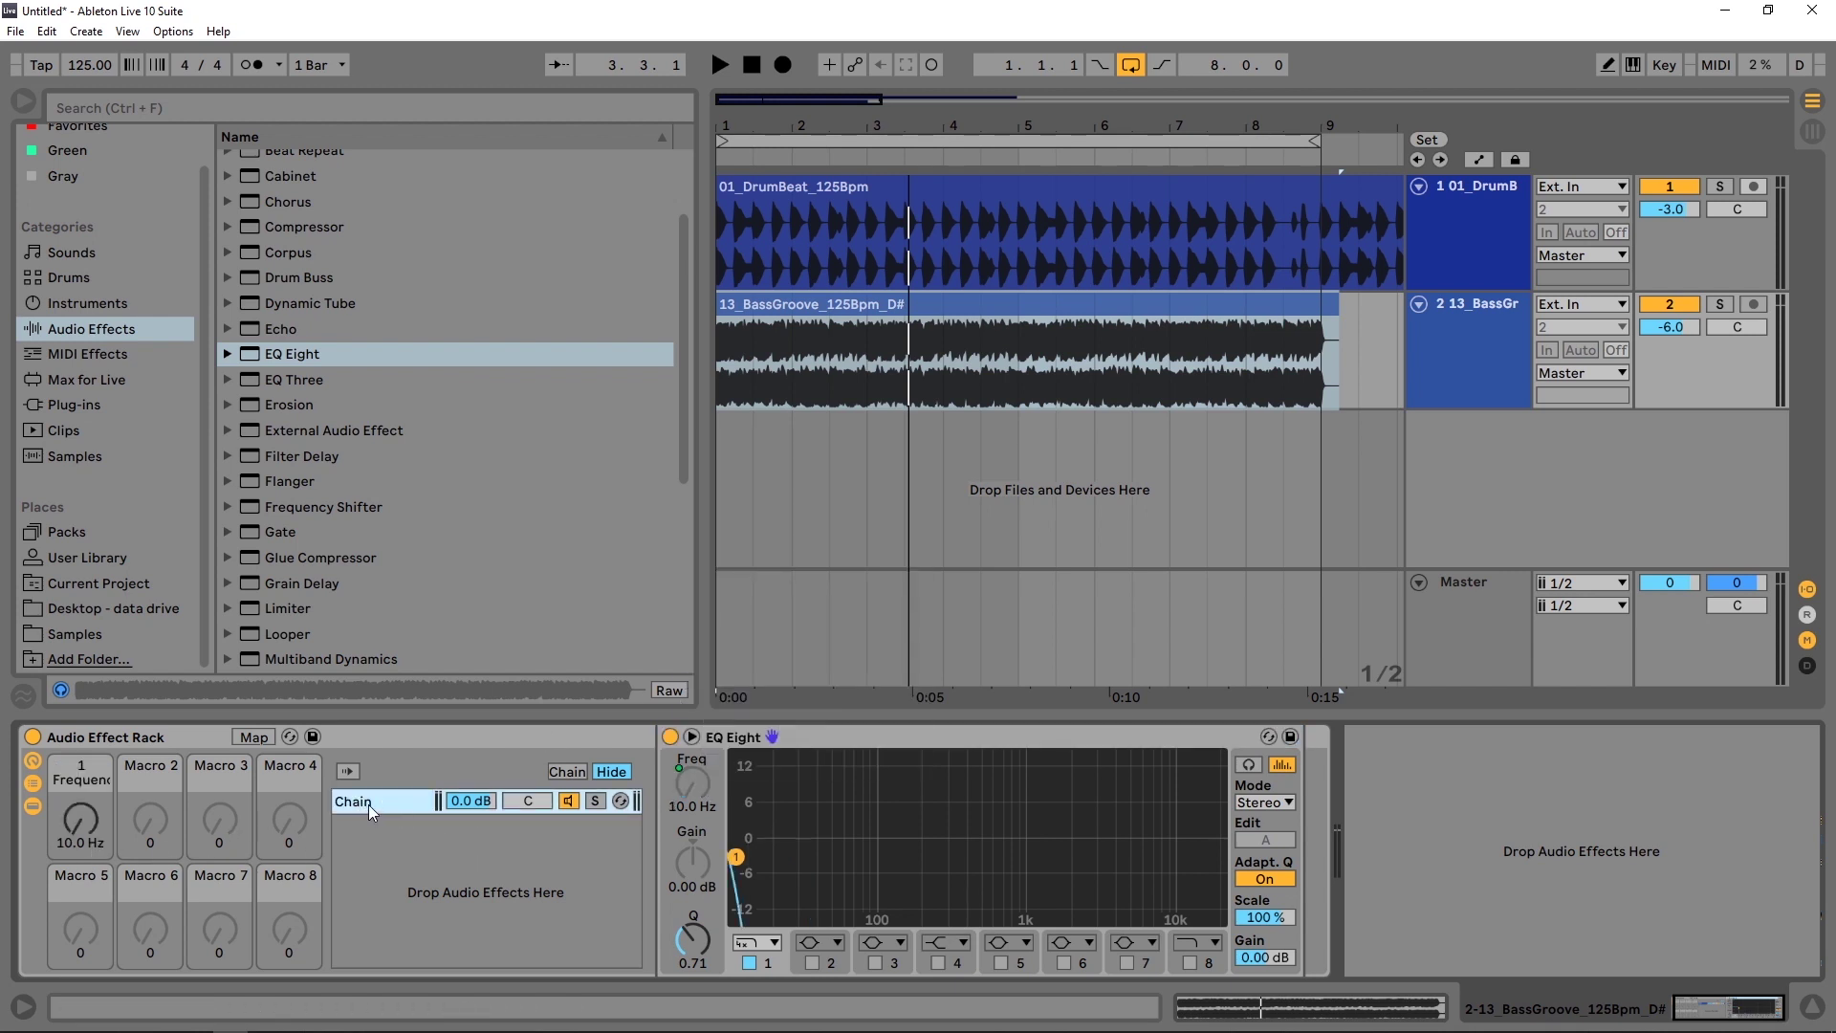
# Step: Duplicate the chain and switch the copy's band 1 to a steep 48 dB filter
pyautogui.hotkey('ctrl', 'd')
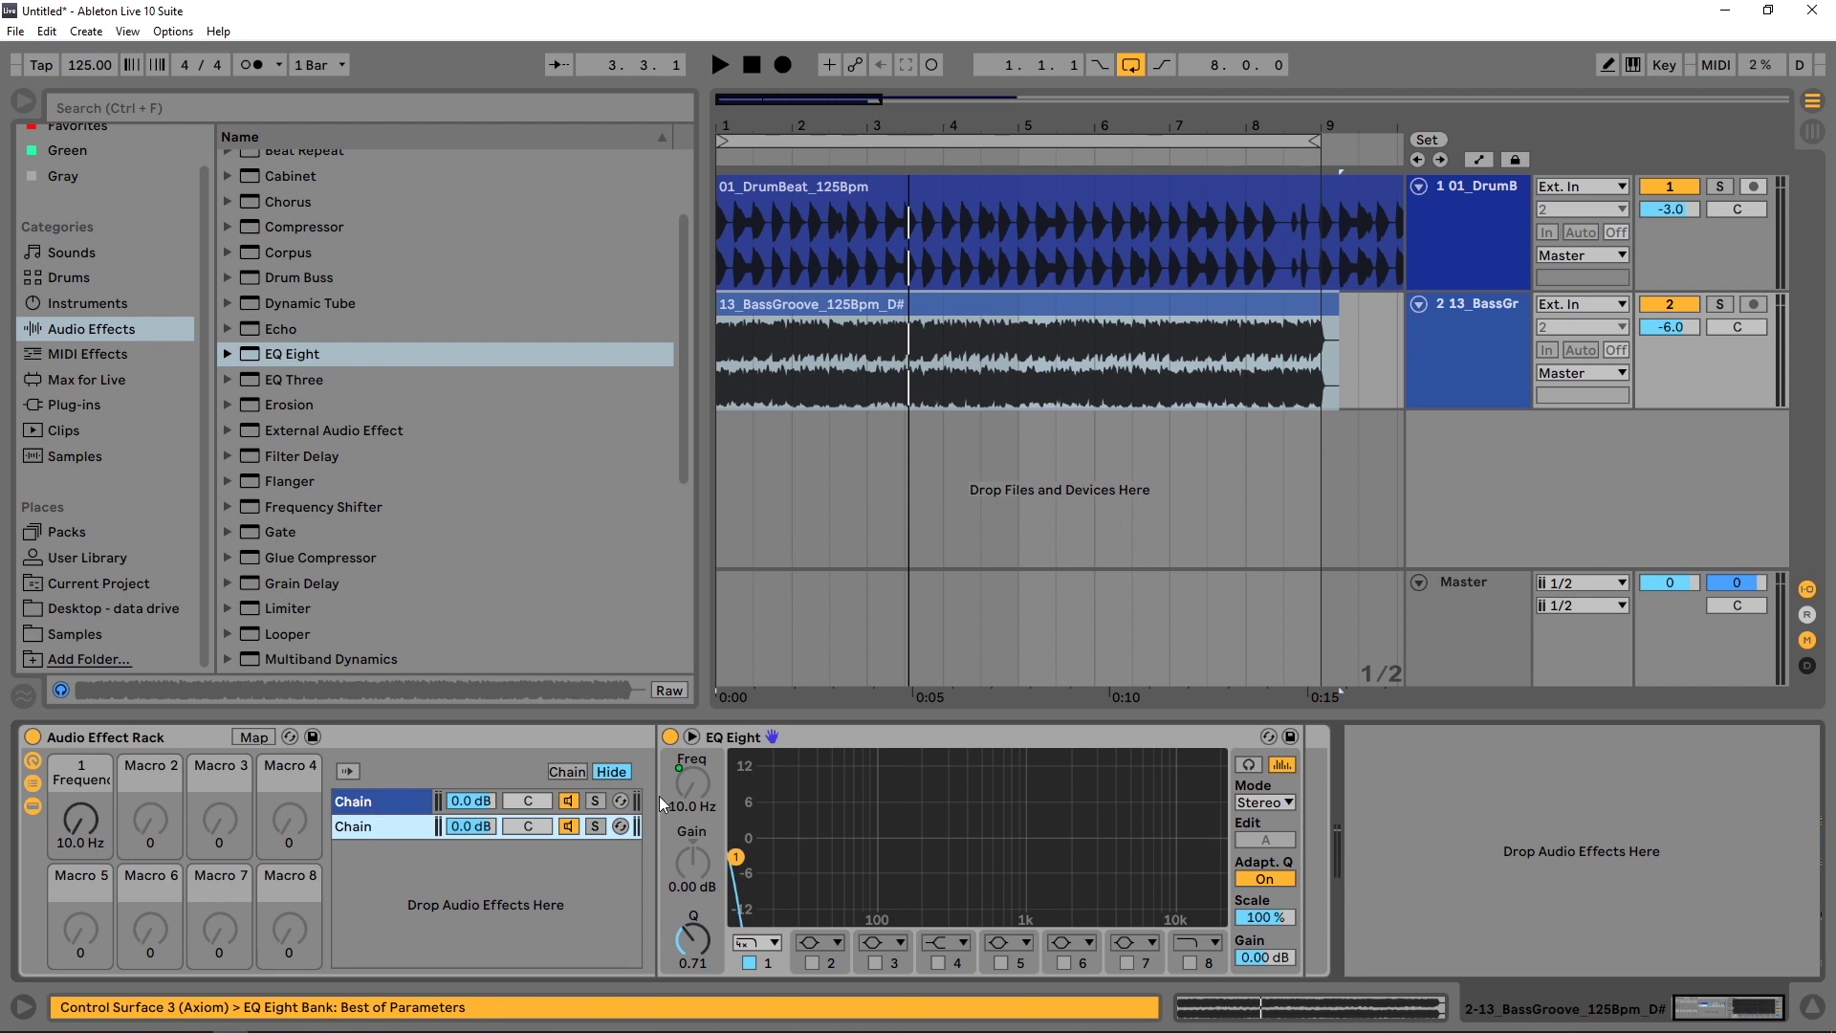
pyautogui.click(761, 945)
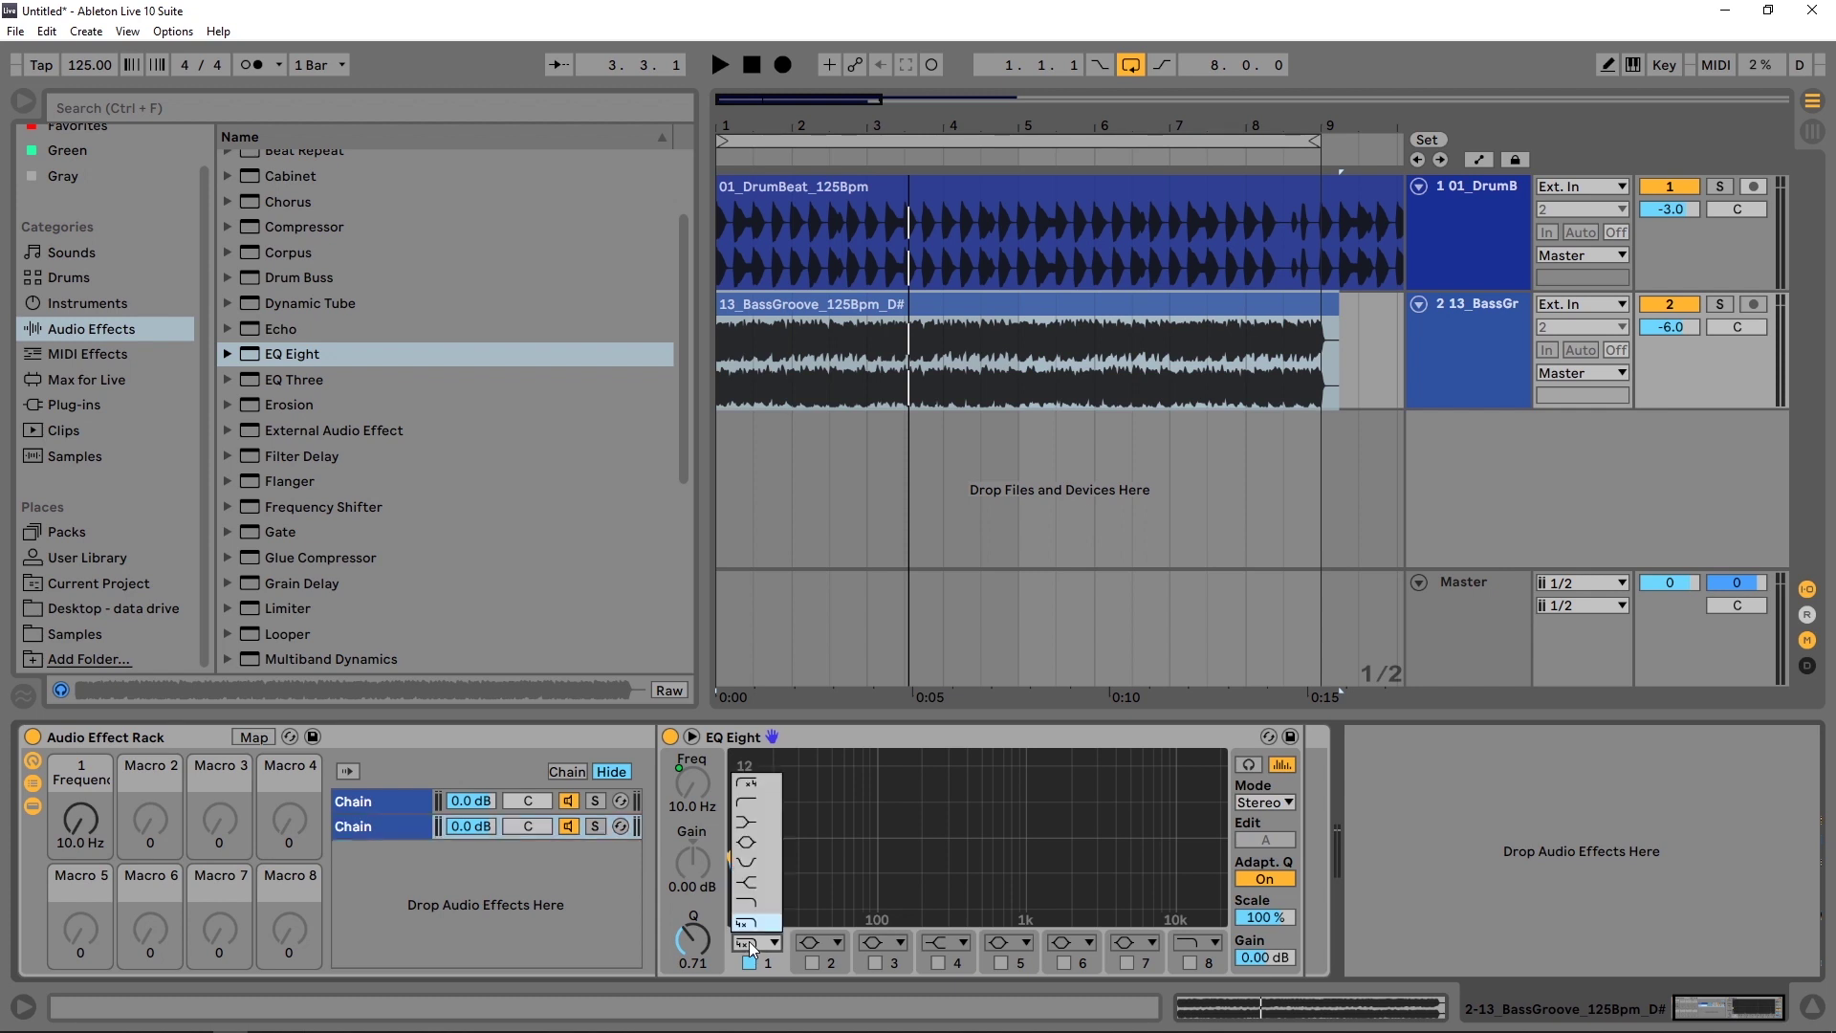
pyautogui.click(744, 783)
# Step: Raise the Macro 1 frequency and compare the second chain's EQ curve
pyautogui.moveTo(95, 805); pyautogui.dragTo(95, 755)
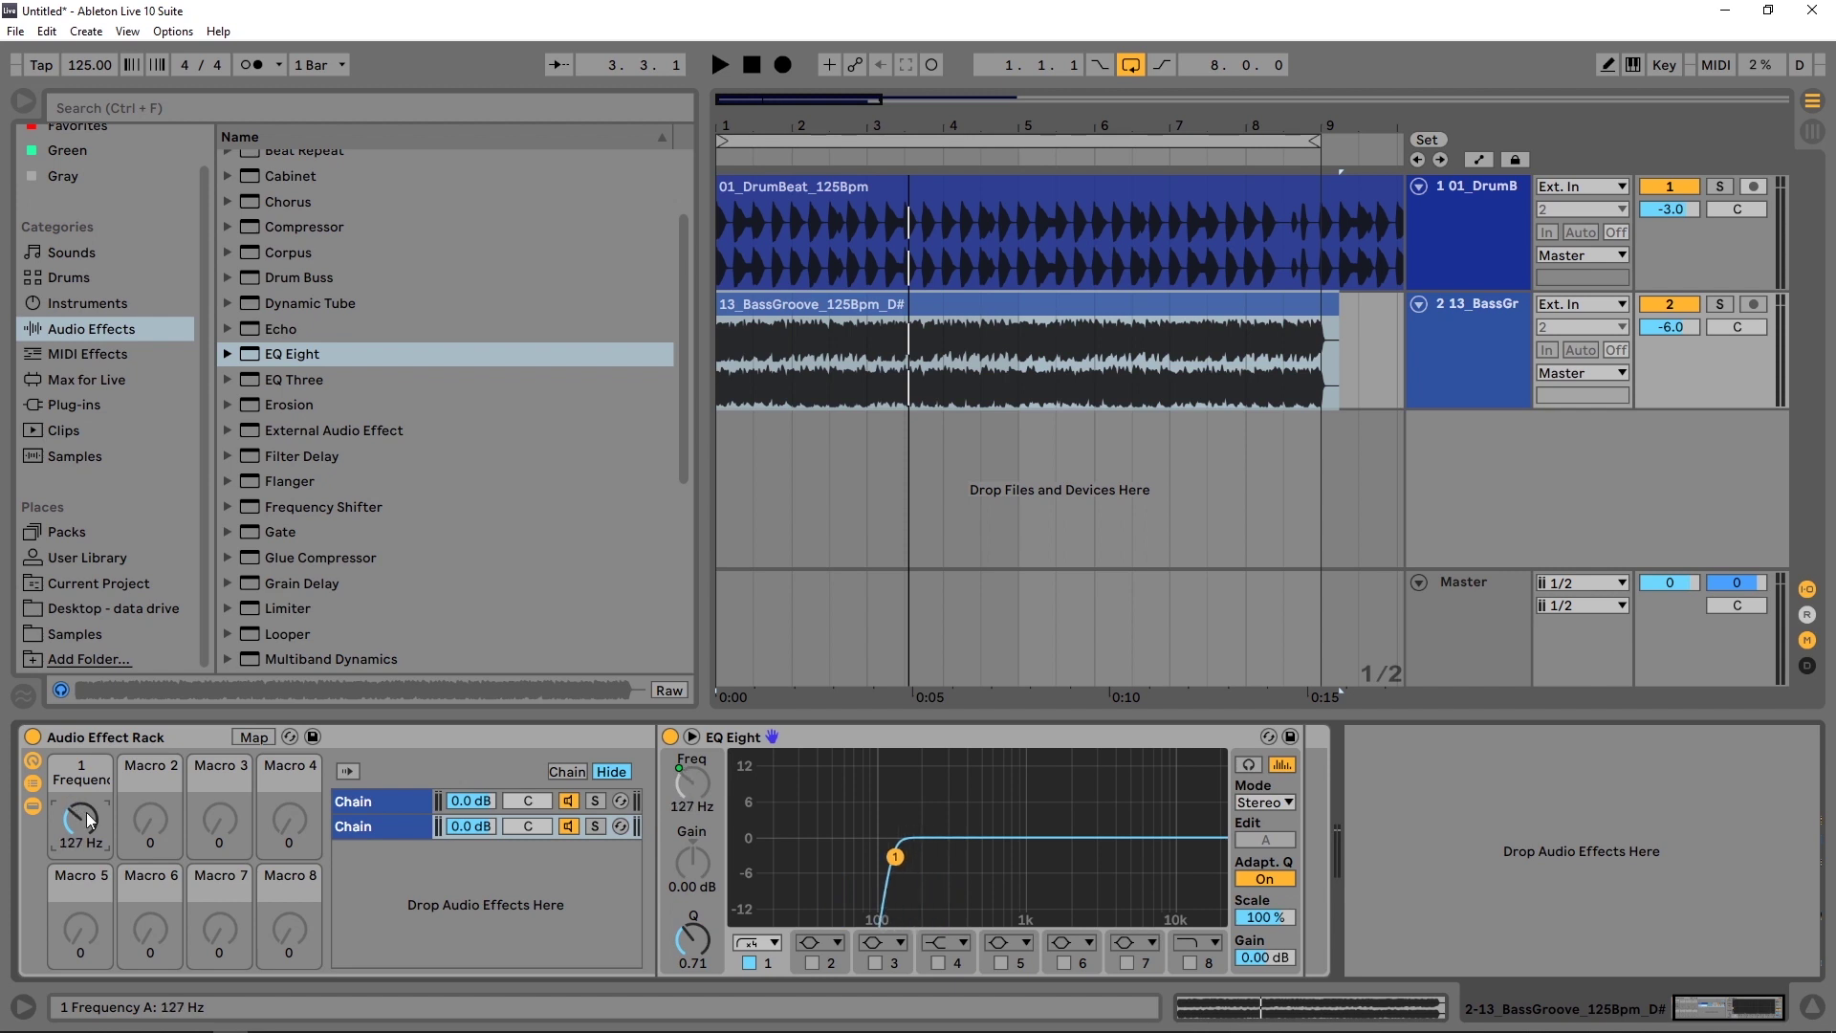
pyautogui.click(587, 834)
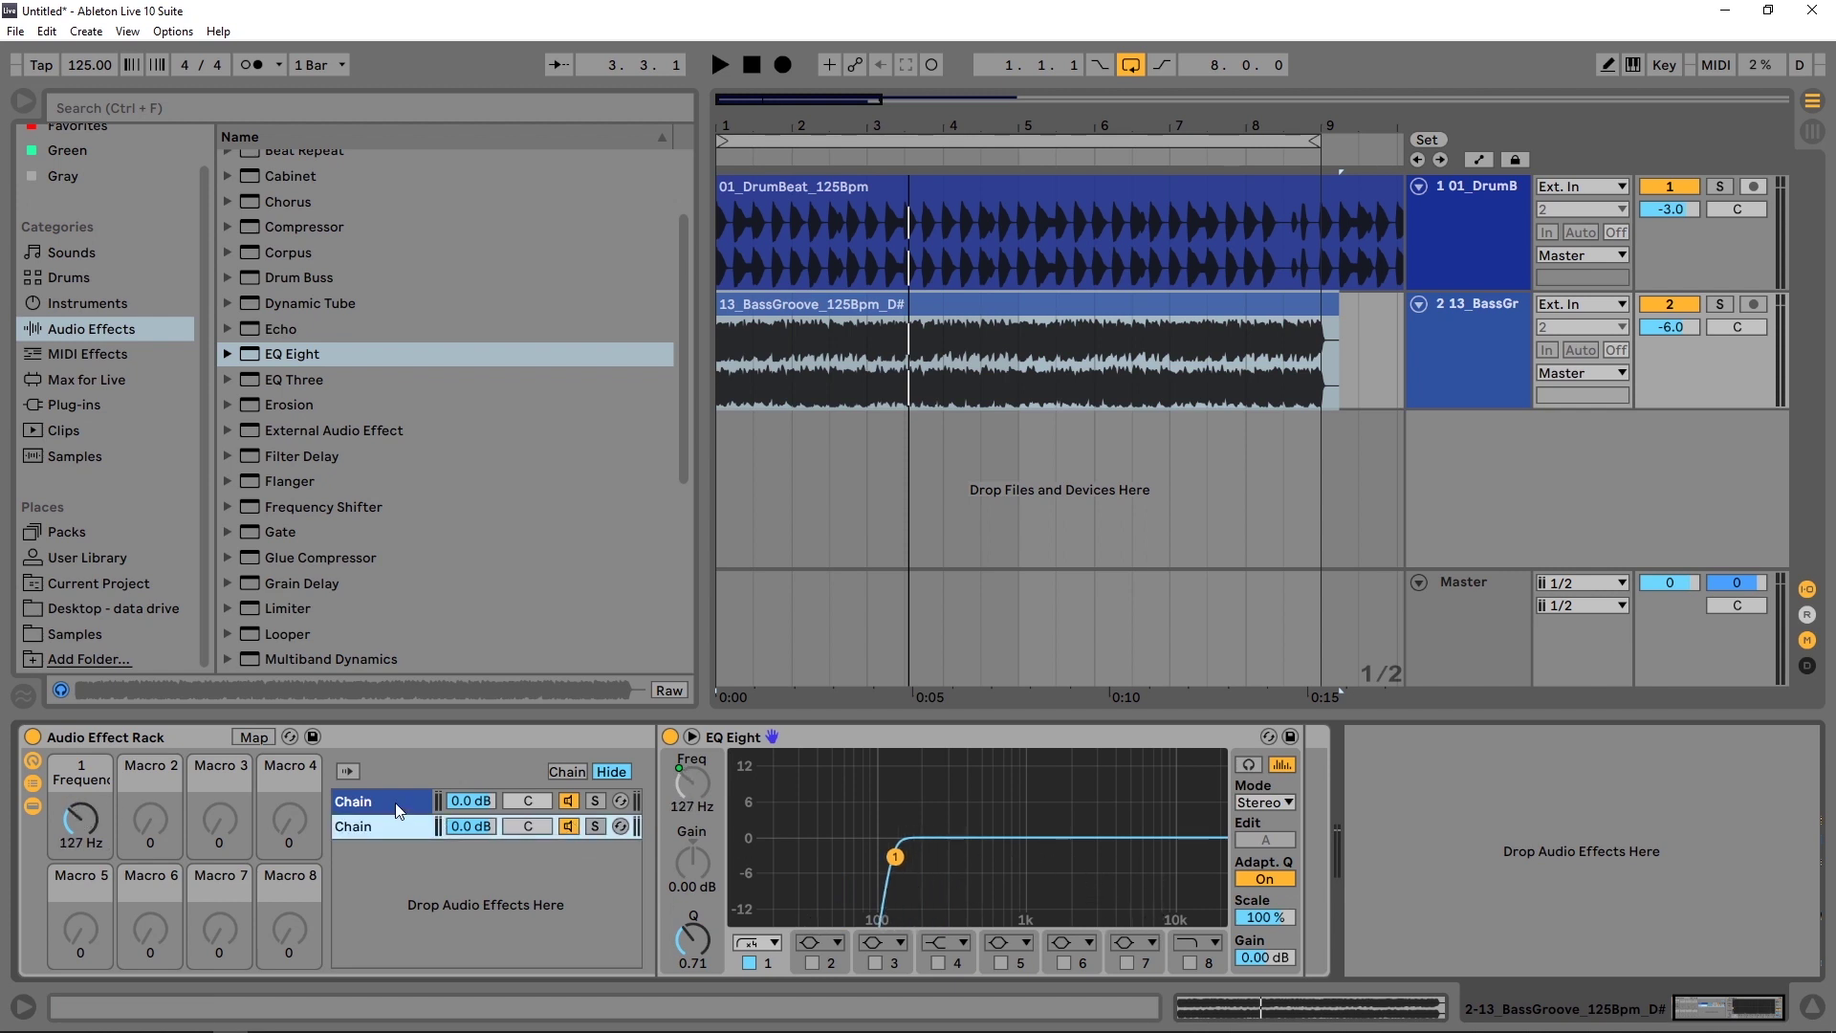
pyautogui.click(402, 827)
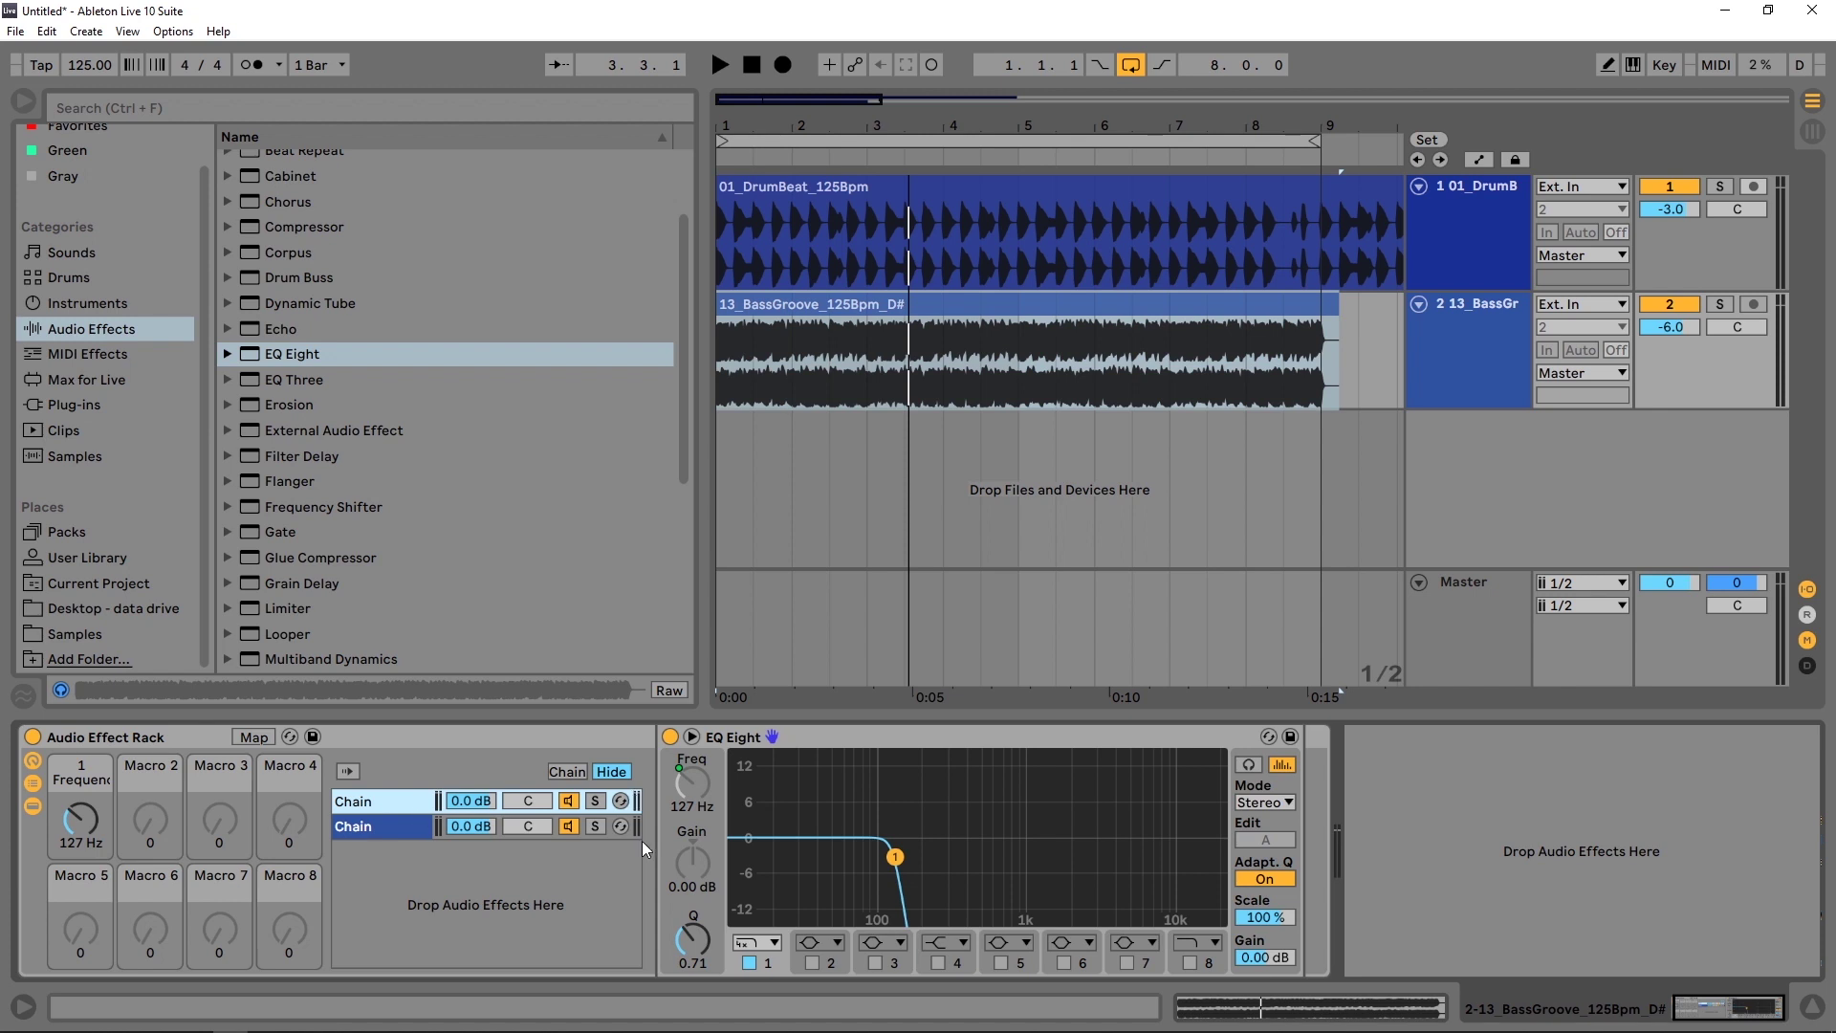
# Step: Audition each EQ chain soloed with the drums muted, ending on the high-passed chain
pyautogui.click(595, 801)
pyautogui.press('space')
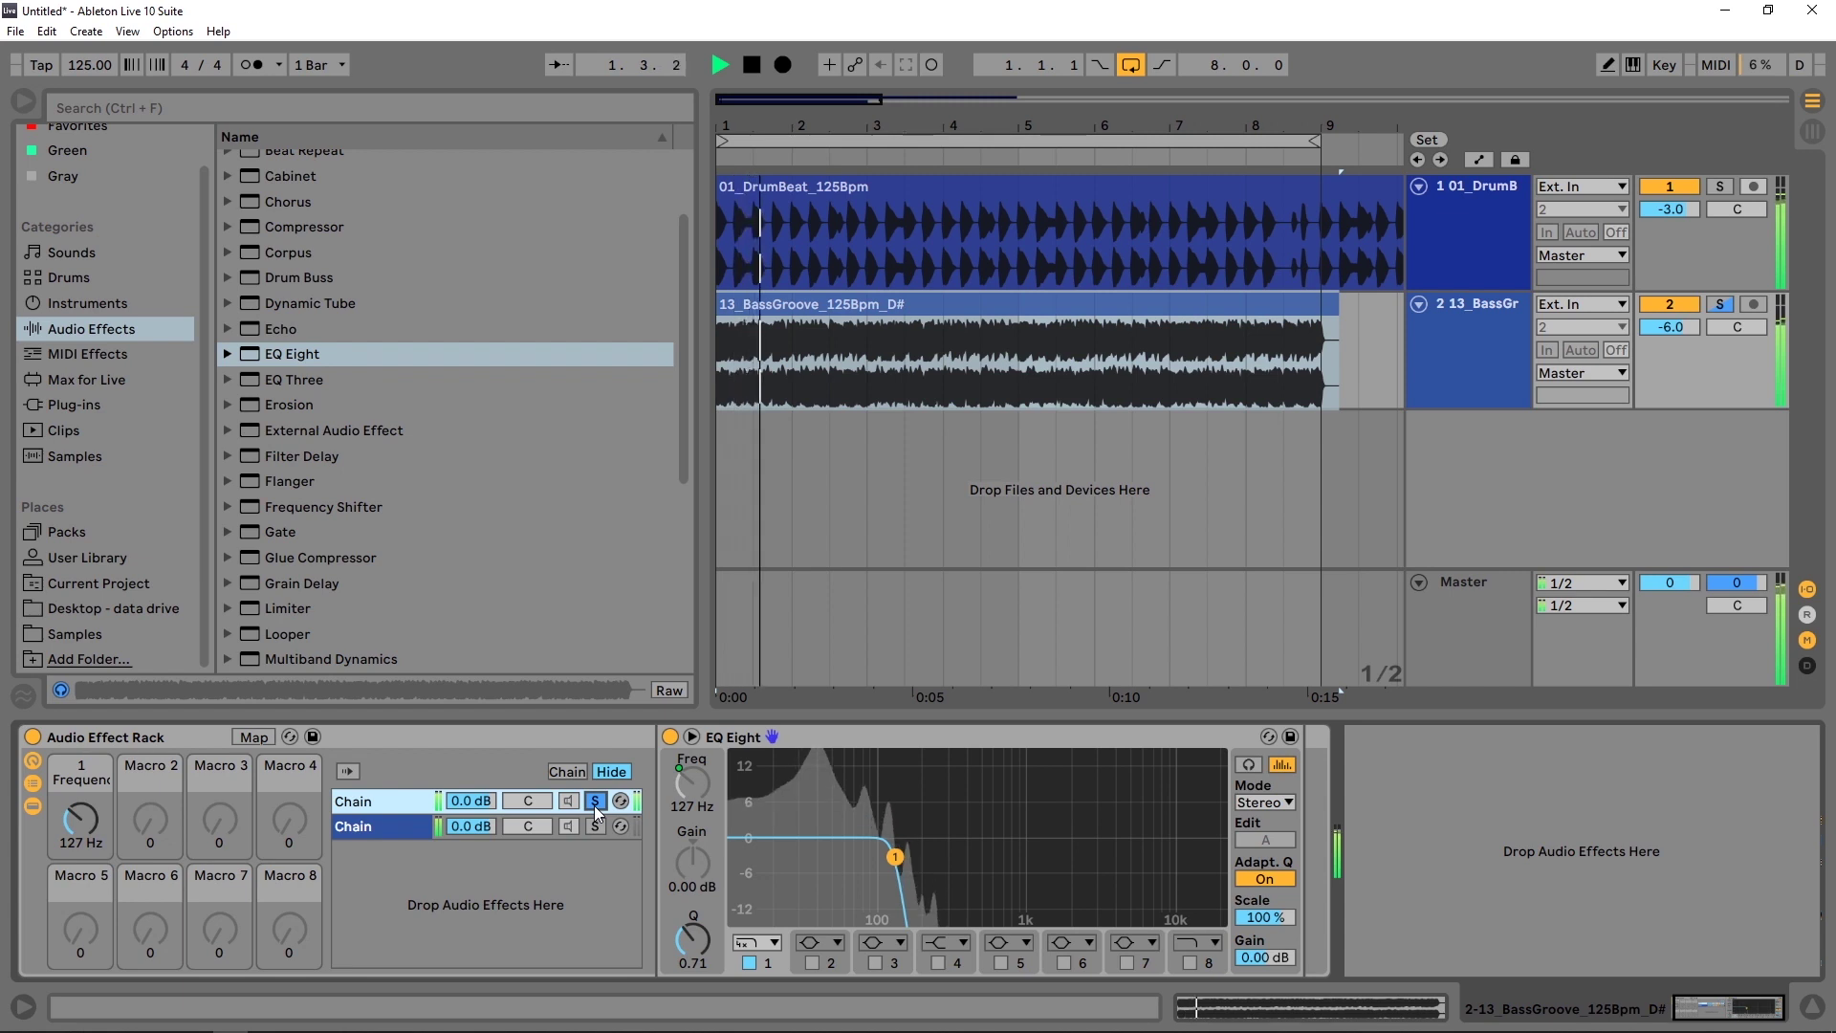
pyautogui.click(442, 803)
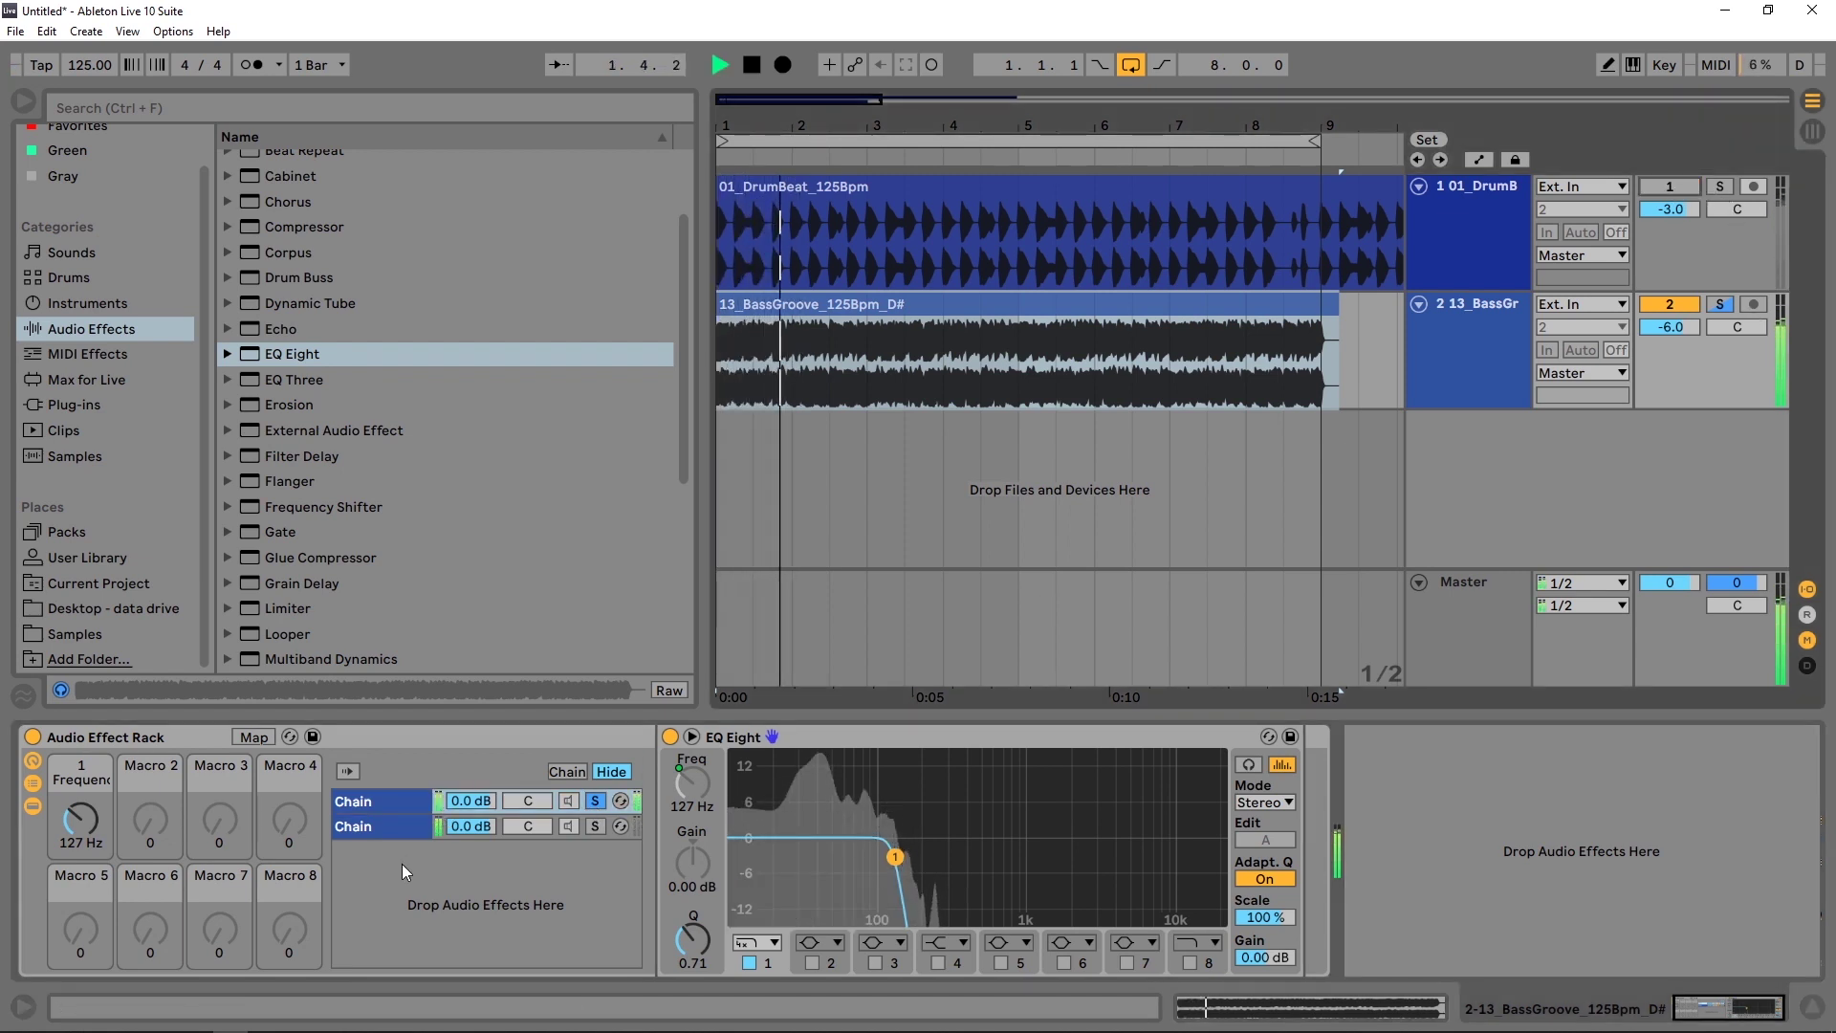
pyautogui.click(595, 827)
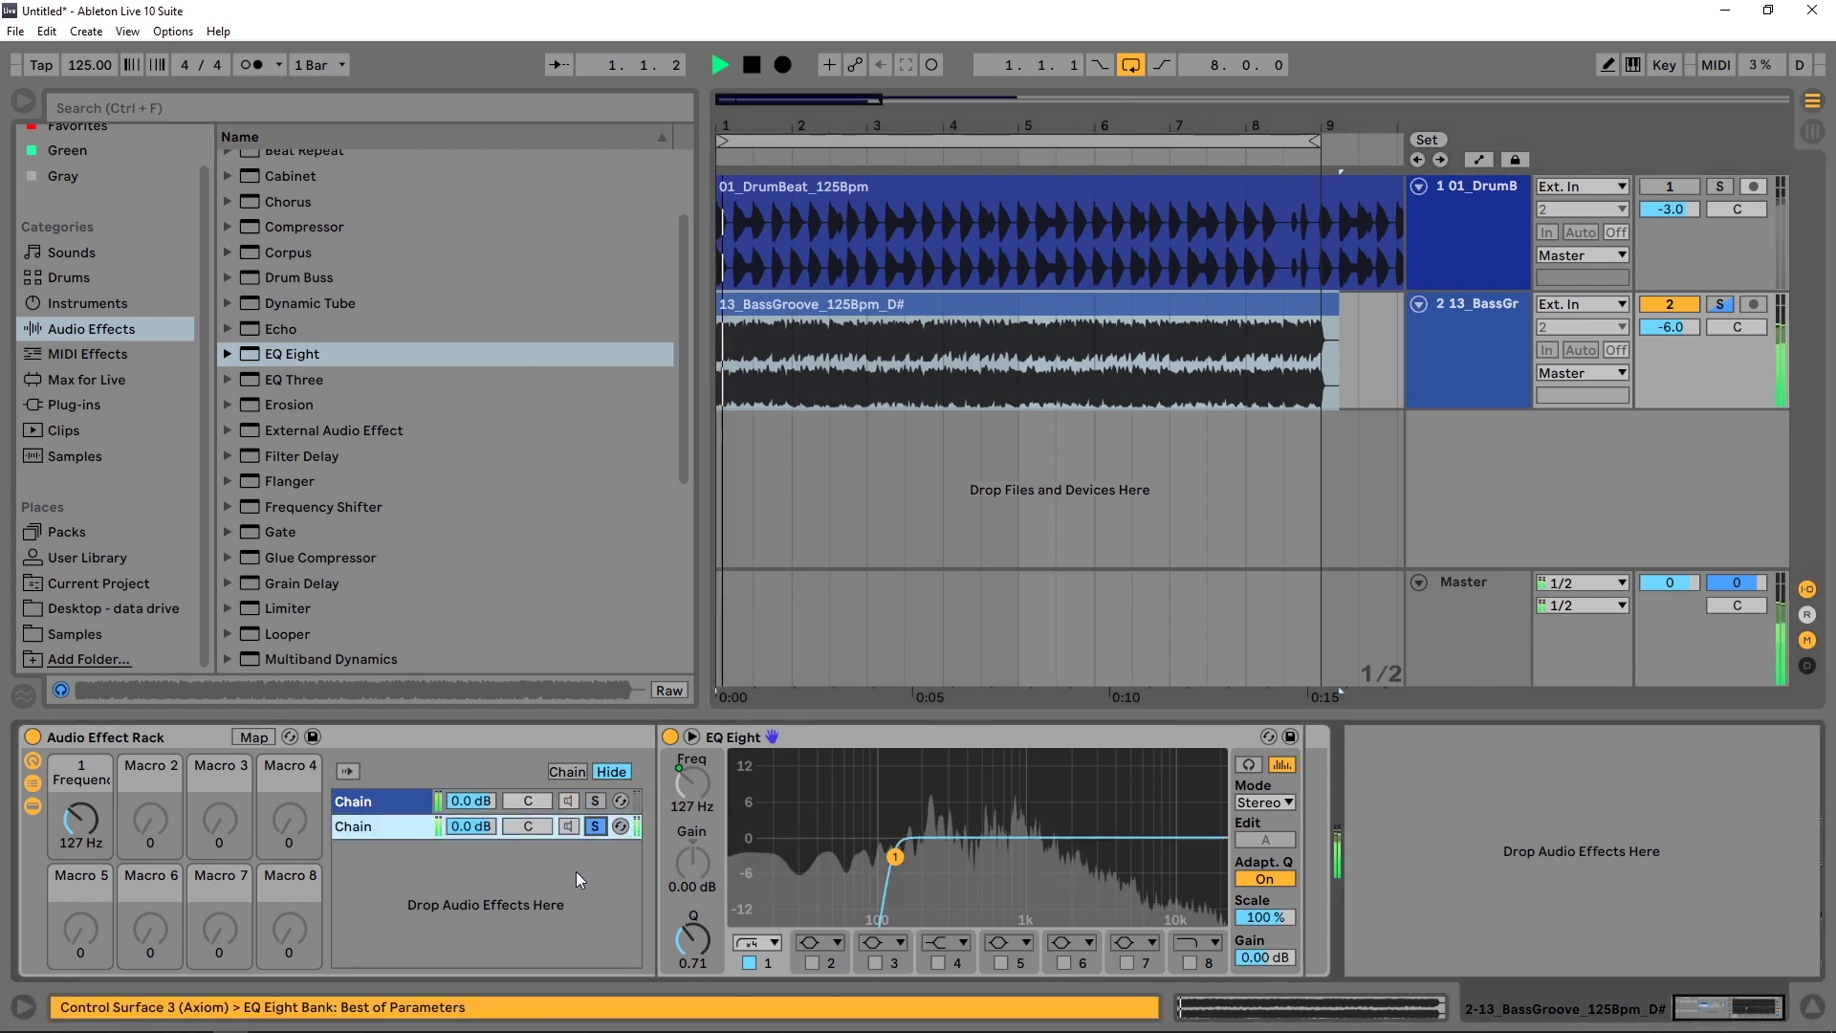
pyautogui.press('space')
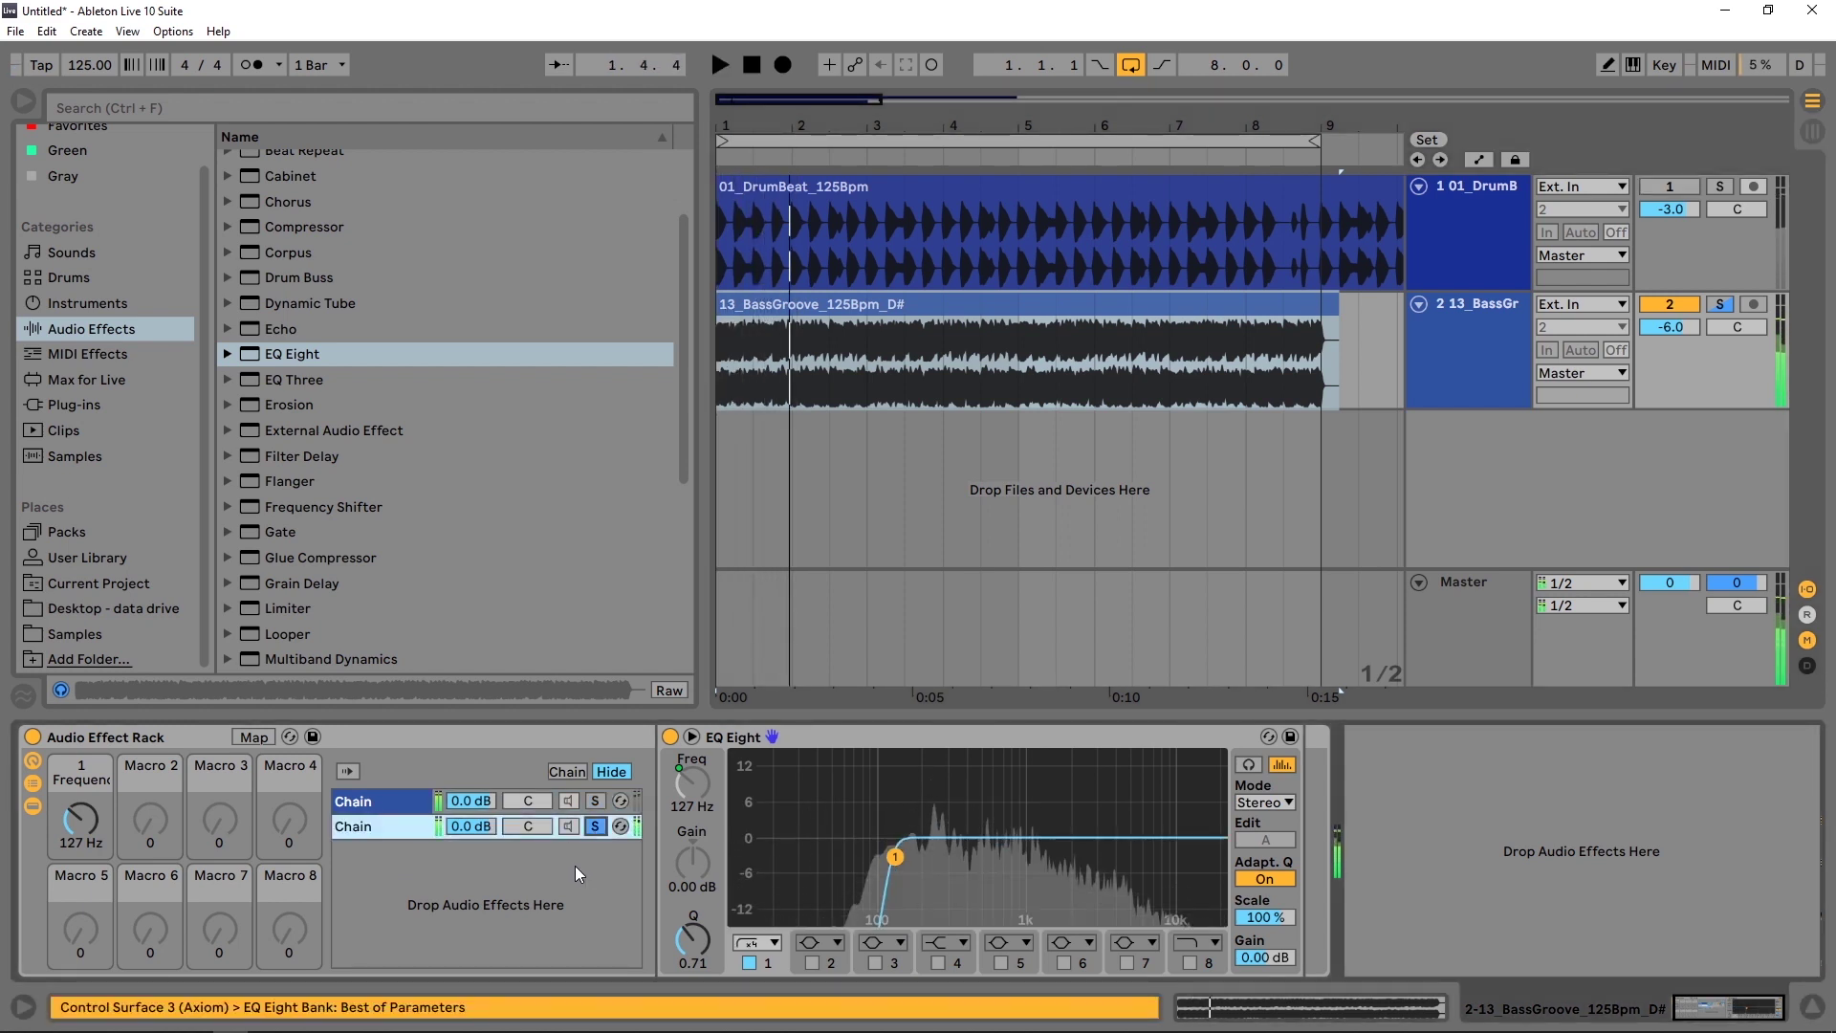
pyautogui.click(382, 805)
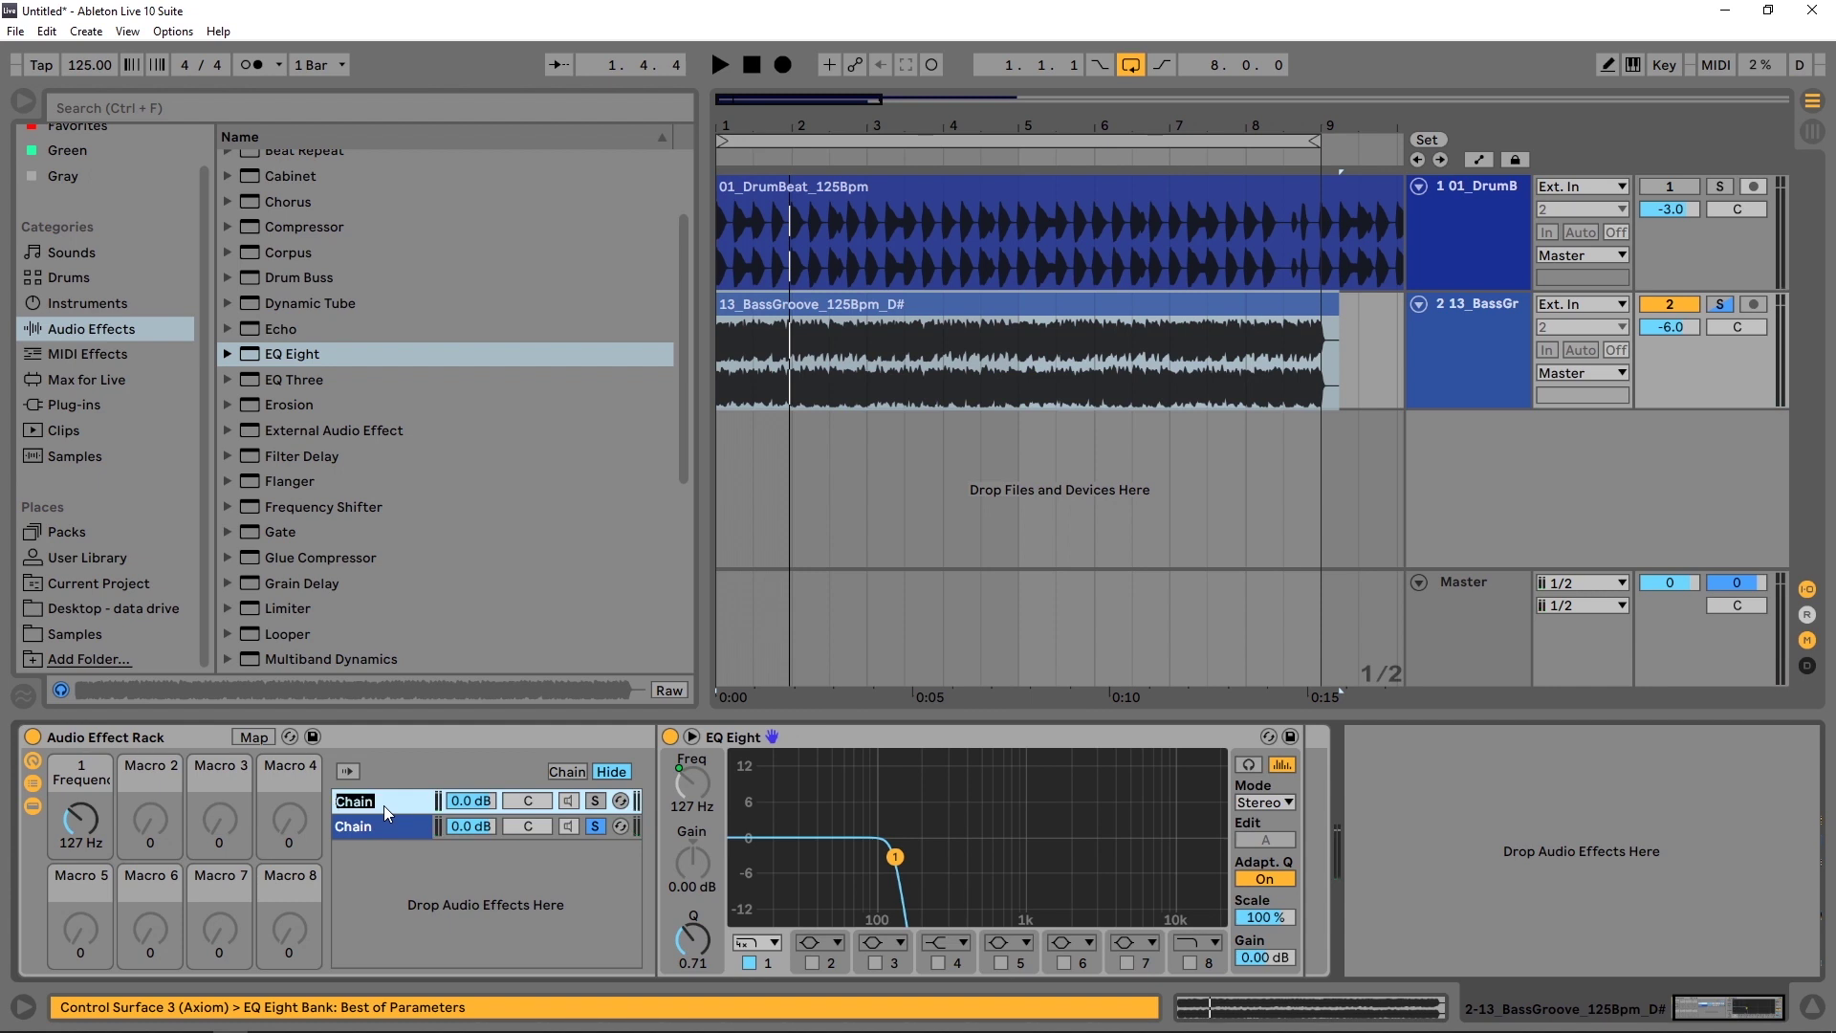
# Step: Confirm the top chain's name 'low', switch to Session view, and name the second chain 'high'
pyautogui.press('Tab')
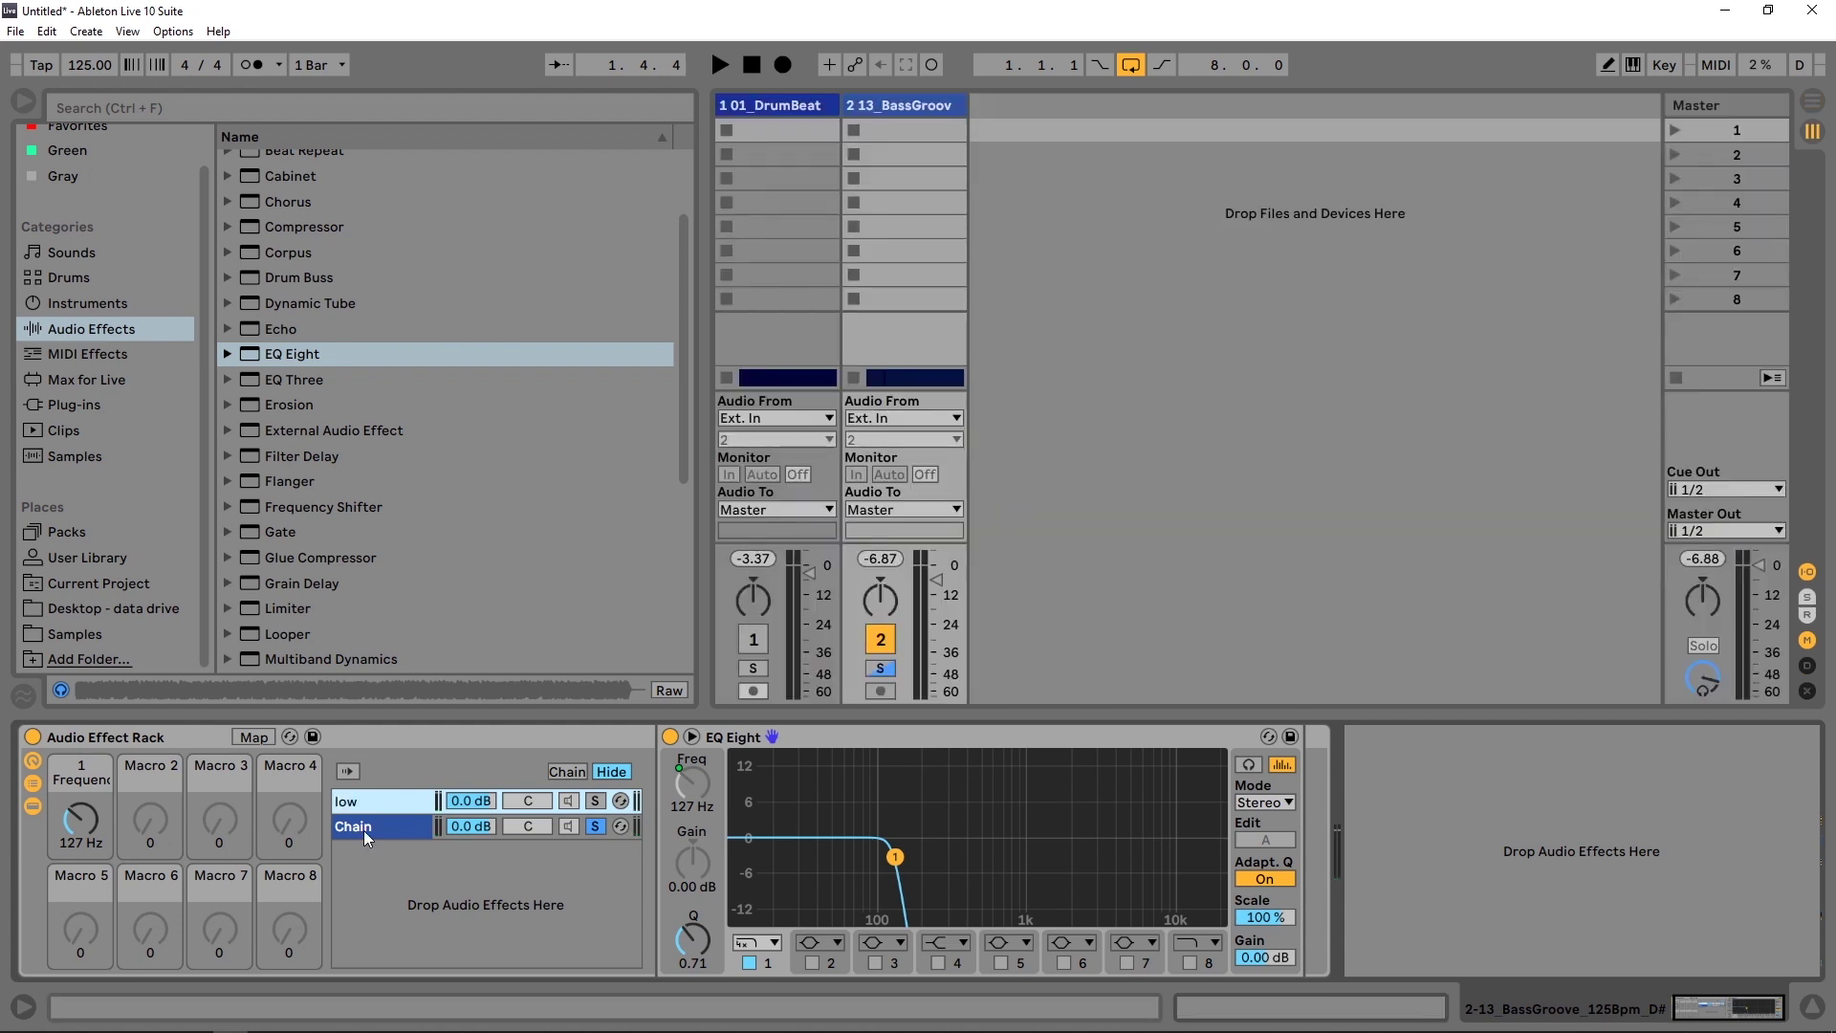
pyautogui.click(364, 830)
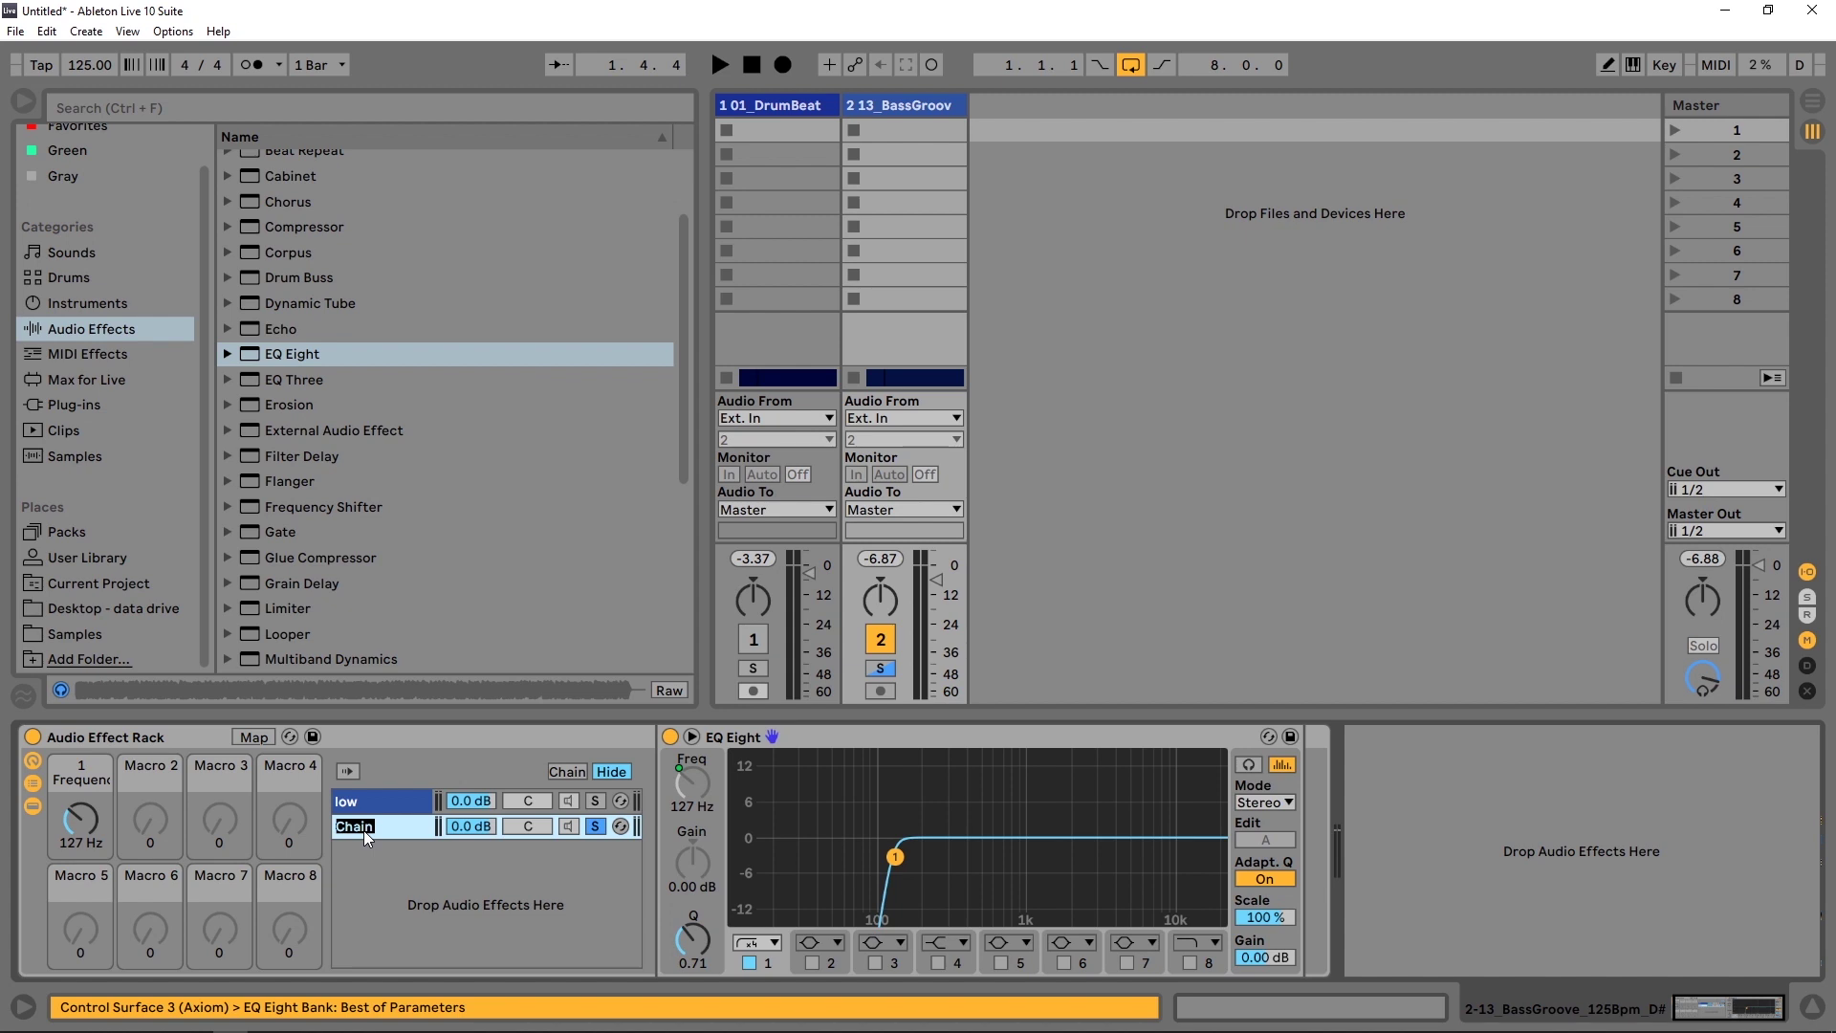
pyautogui.click(364, 801)
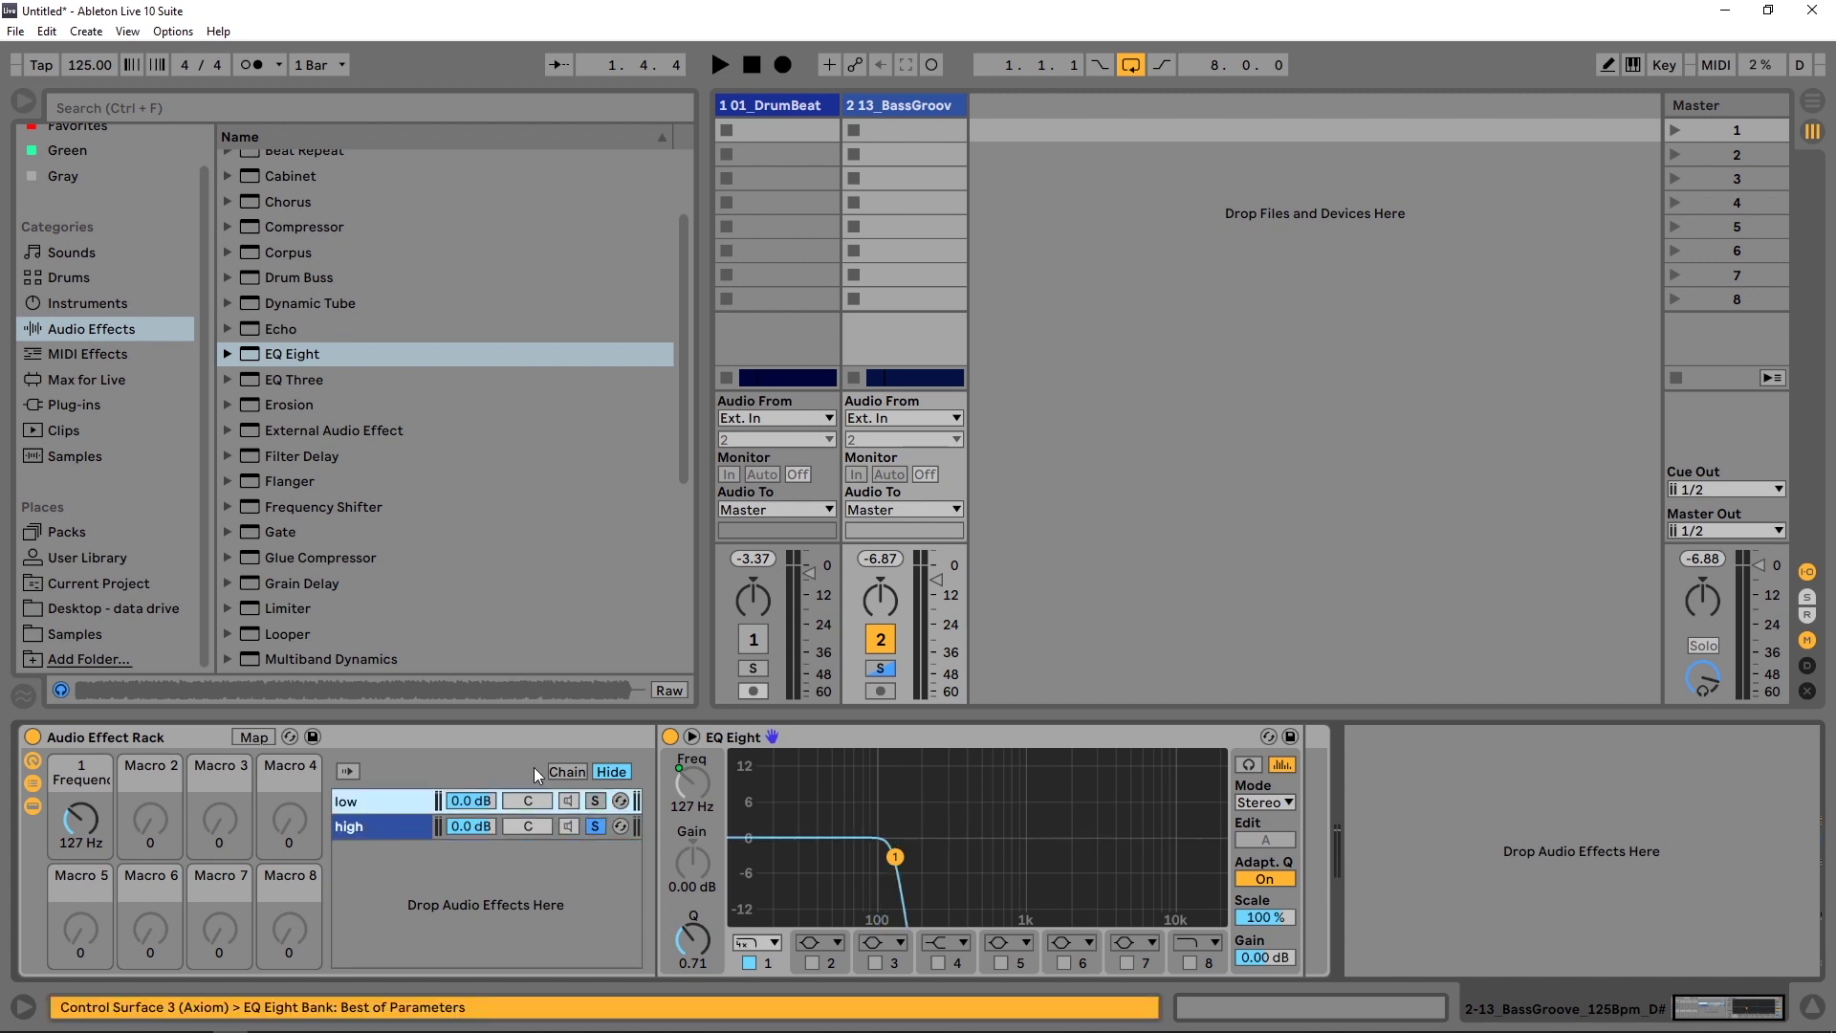
# Step: Add a Compressor after the low chain's EQ, sidechained from 1-01 DrumBeat at 5.48:1
pyautogui.moveTo(272, 236); pyautogui.dragTo(1299, 799)
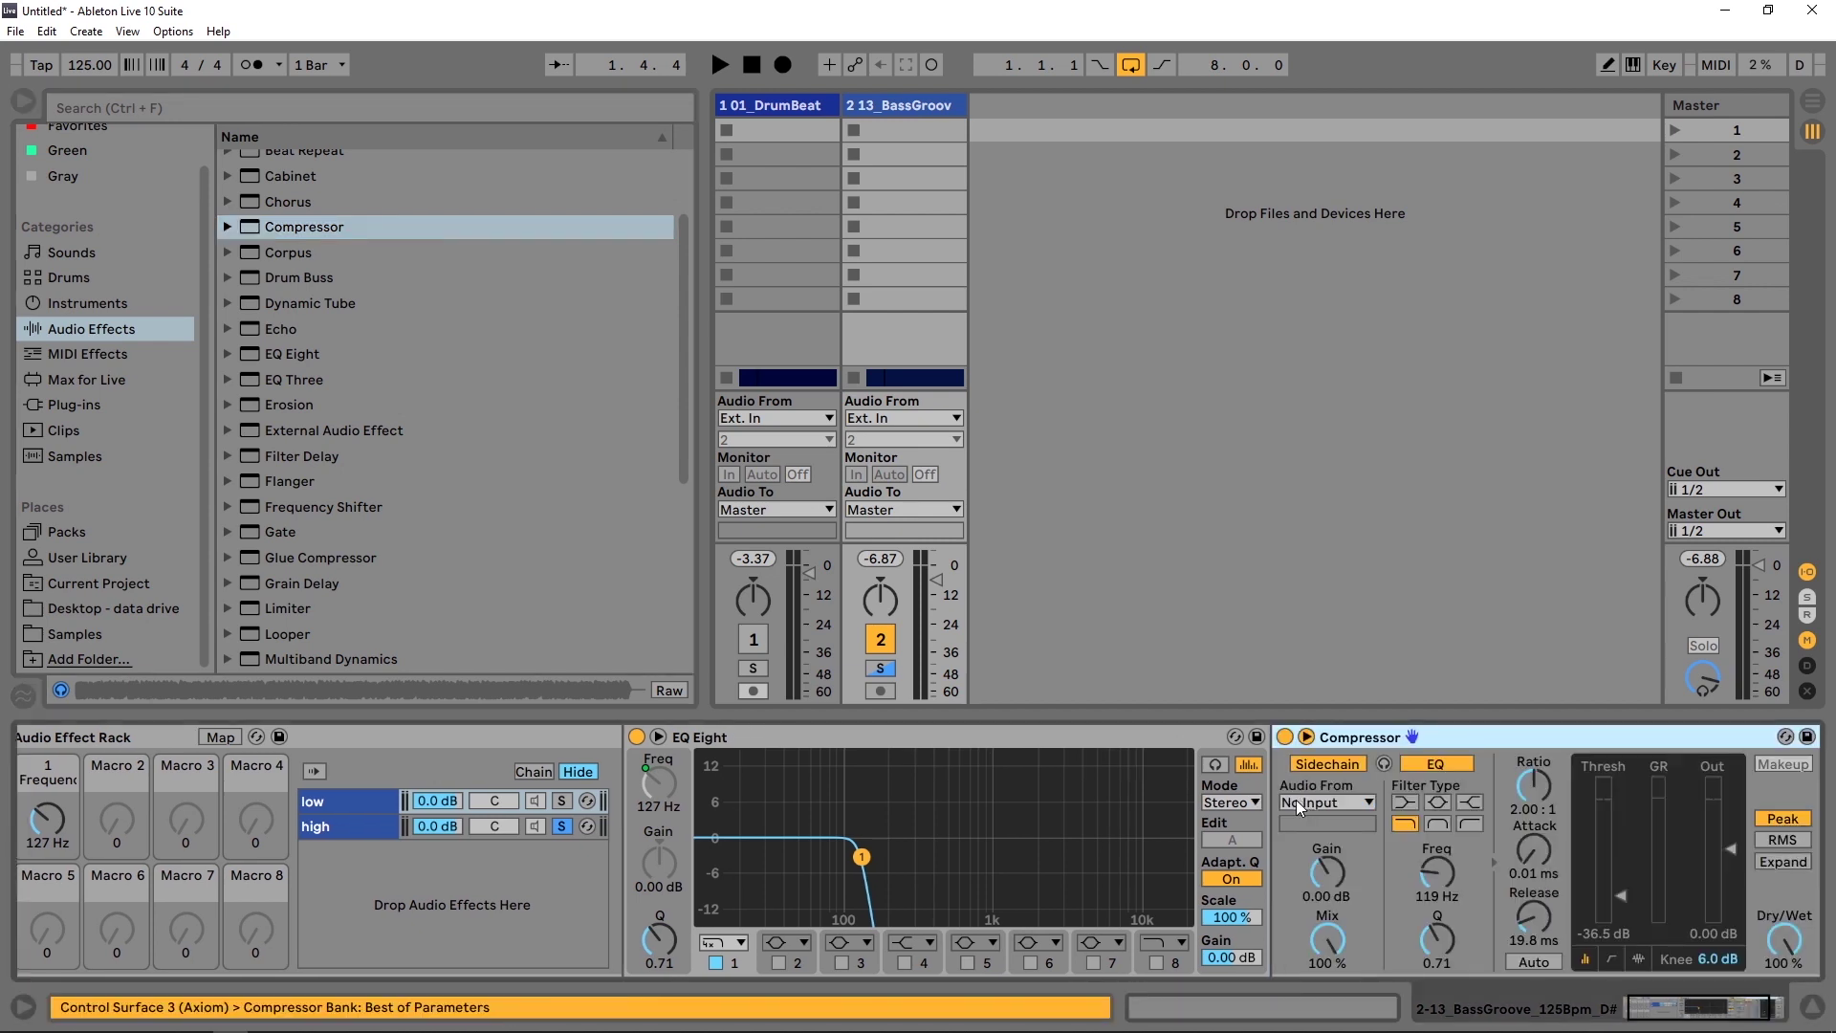
pyautogui.click(1345, 800)
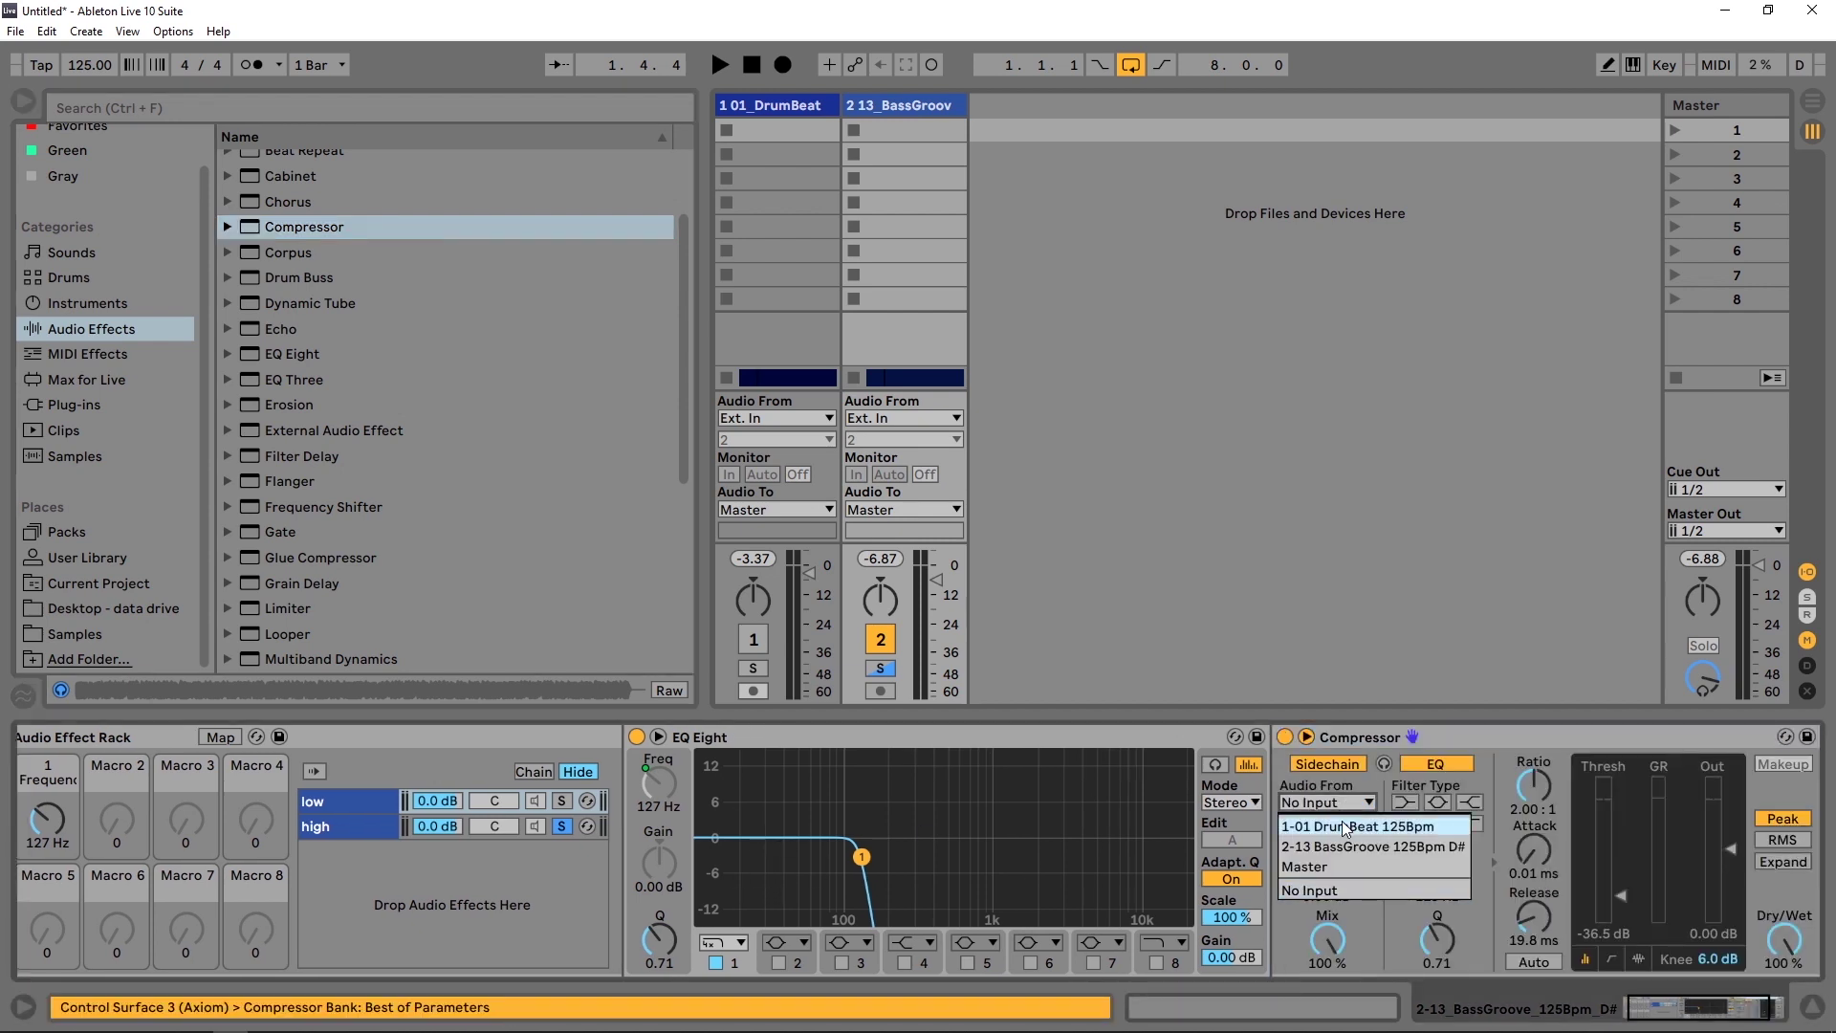
pyautogui.click(1341, 820)
pyautogui.moveTo(1513, 796); pyautogui.dragTo(1513, 818)
# Step: Play with the low chain soloed to hear the ducking, then confirm the high chain has no compressor
pyautogui.press('space')
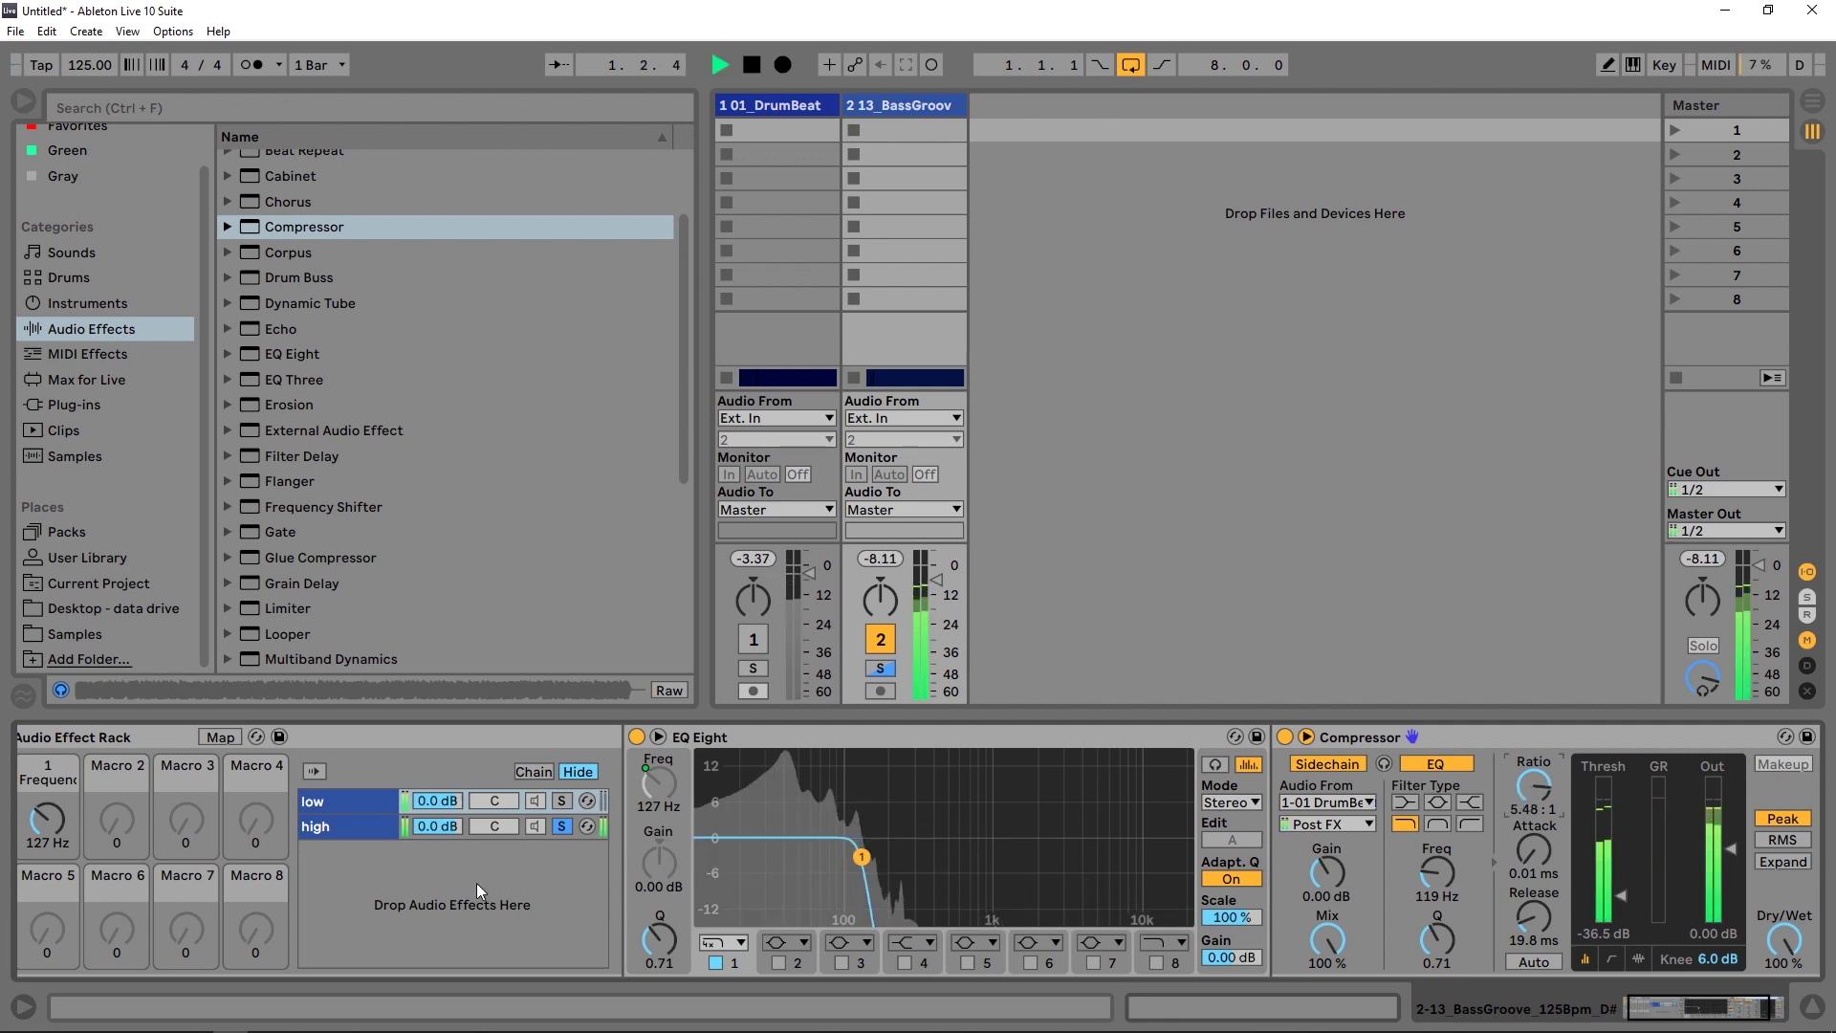
pyautogui.click(563, 801)
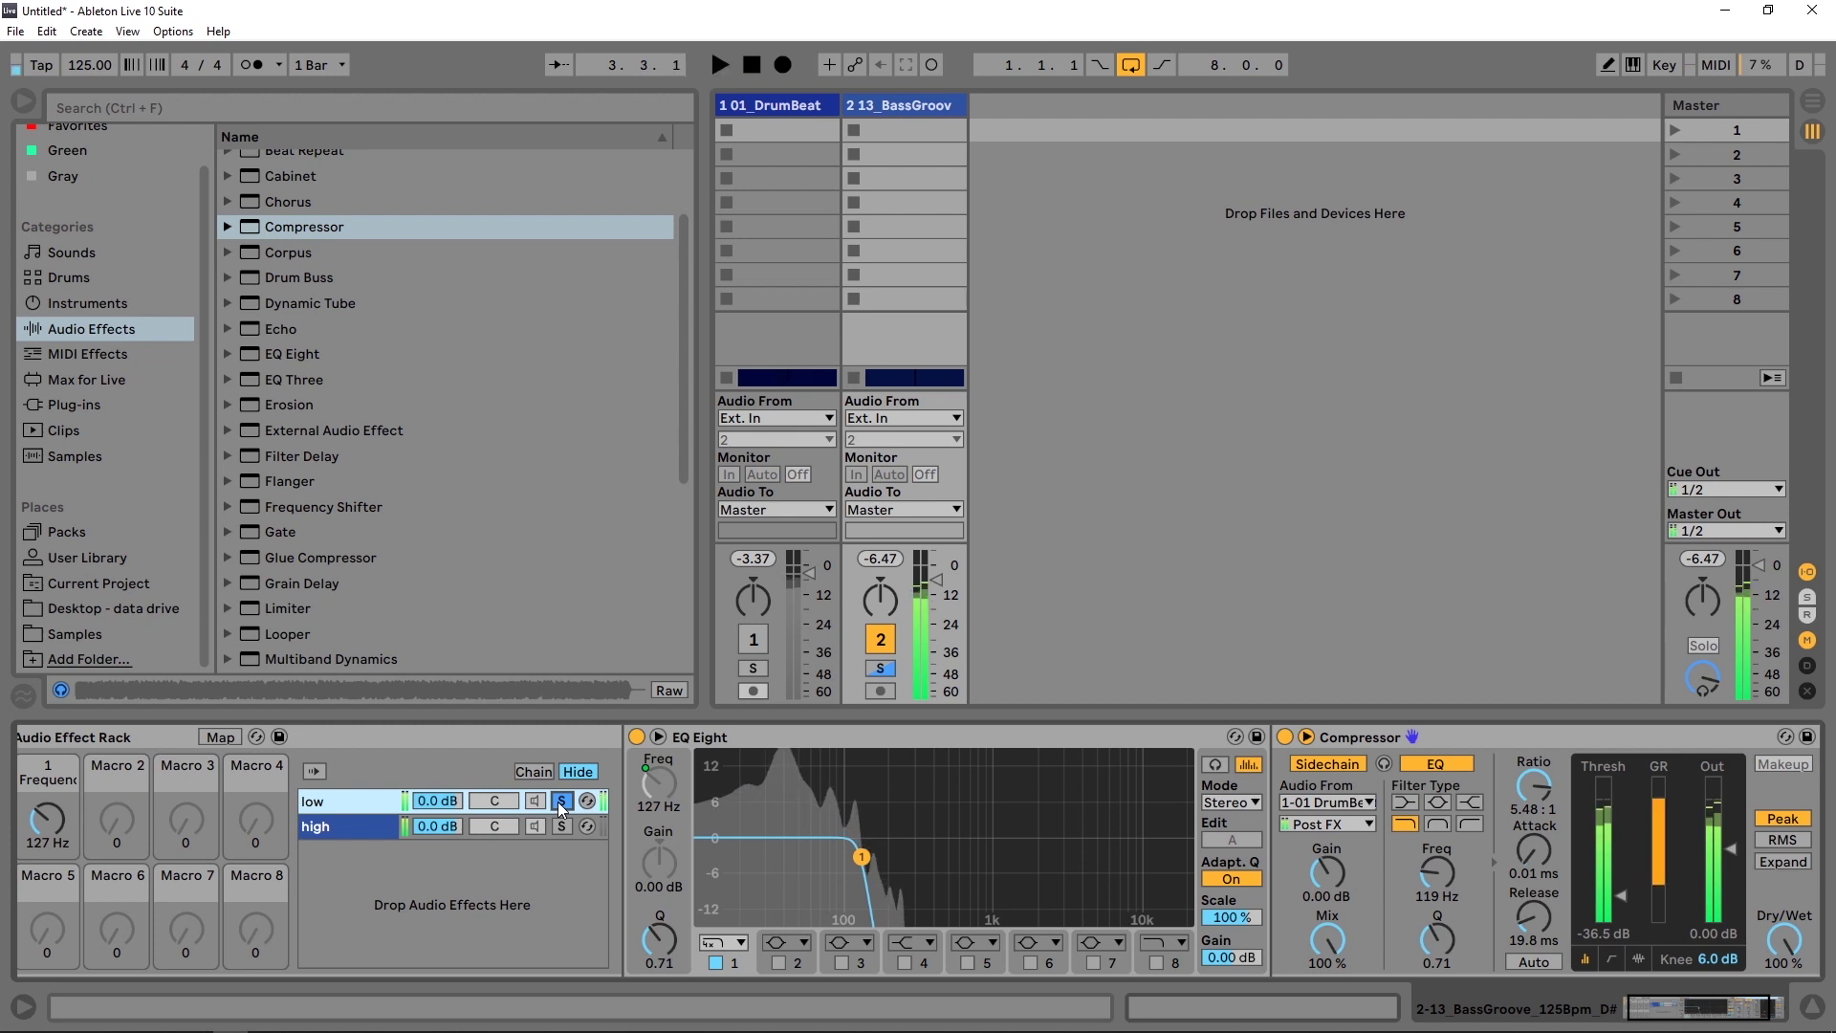
pyautogui.press('space')
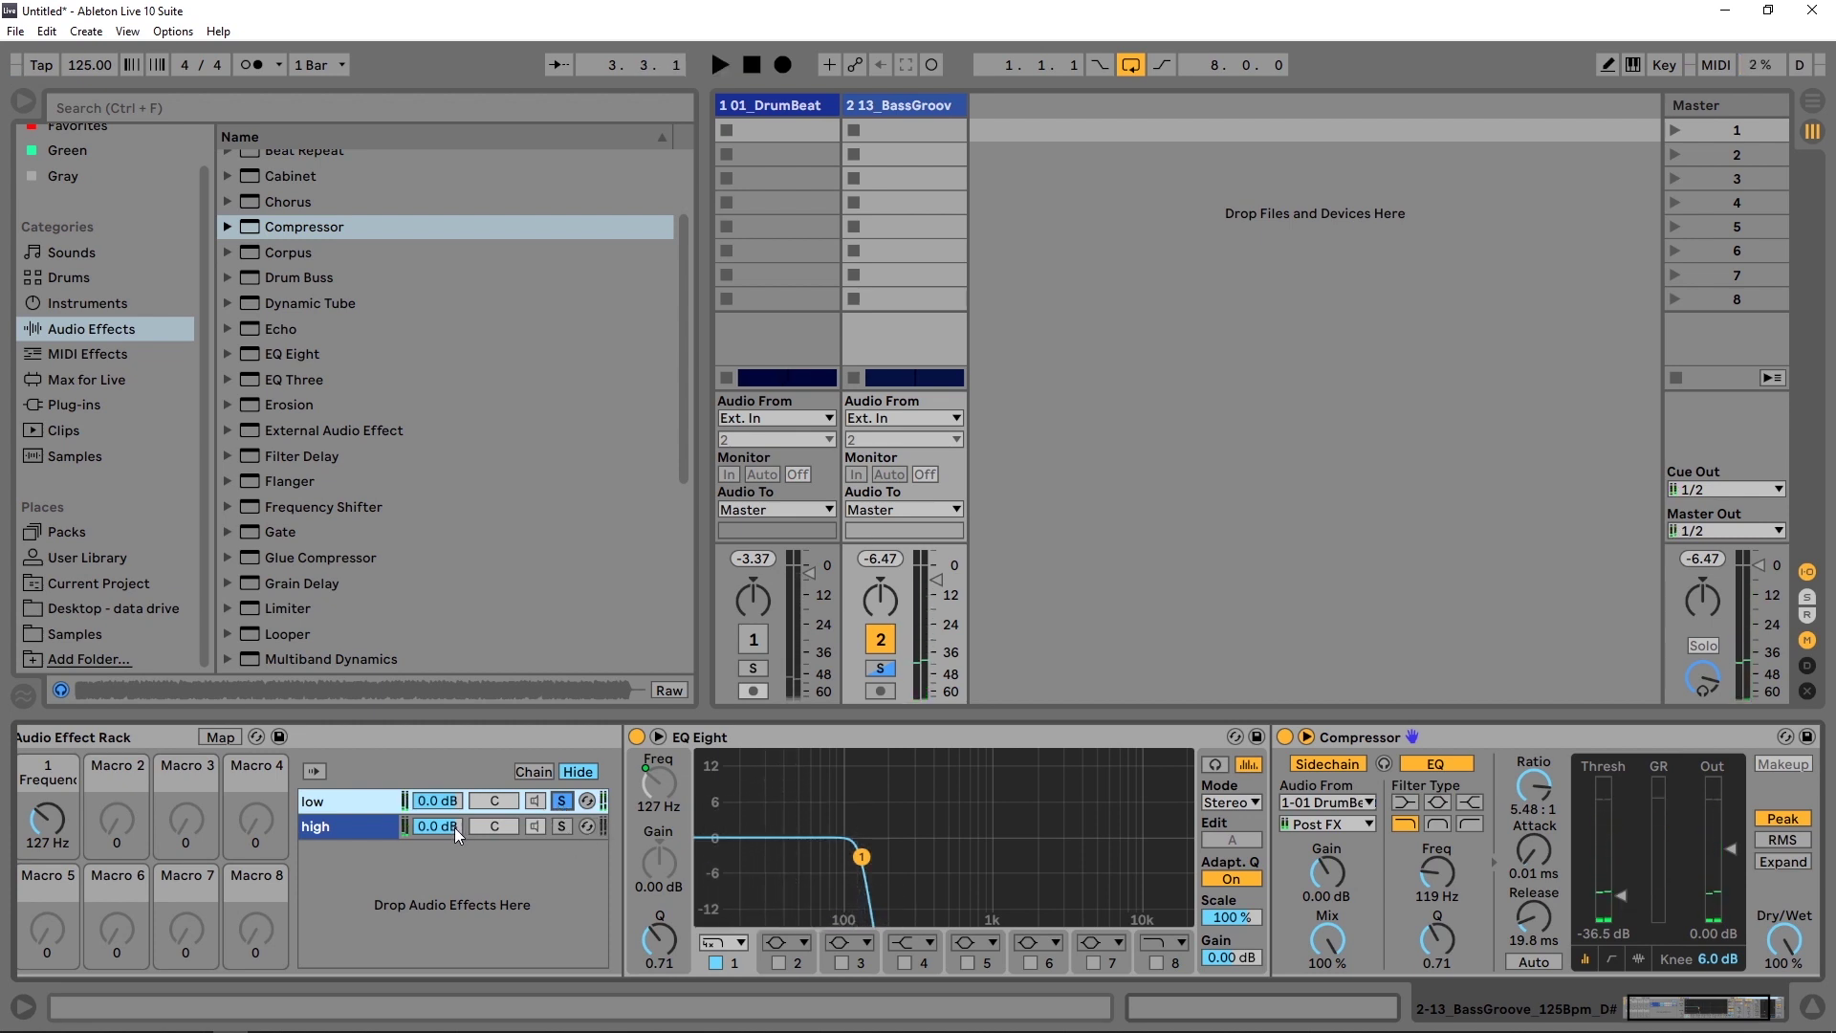
pyautogui.click(354, 830)
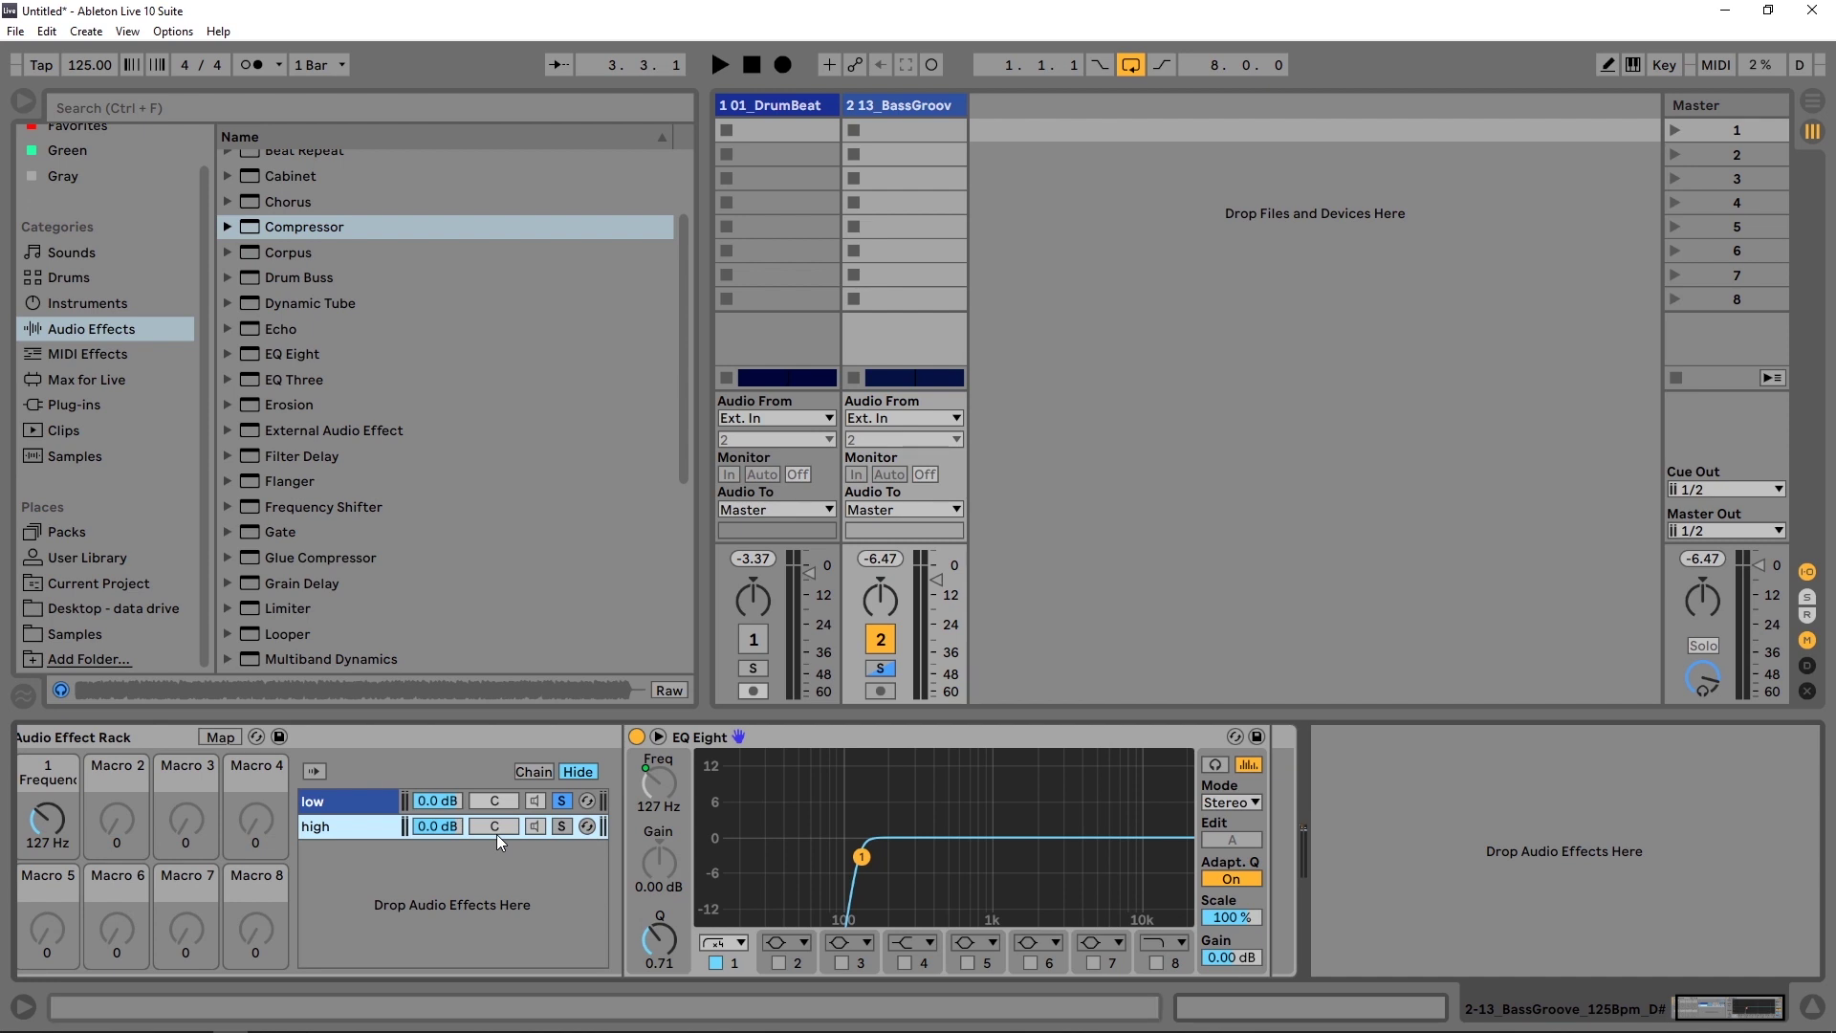
# Step: Turn off the low chain's solo and play the bass through both chains
pyautogui.click(557, 809)
pyautogui.press('space')
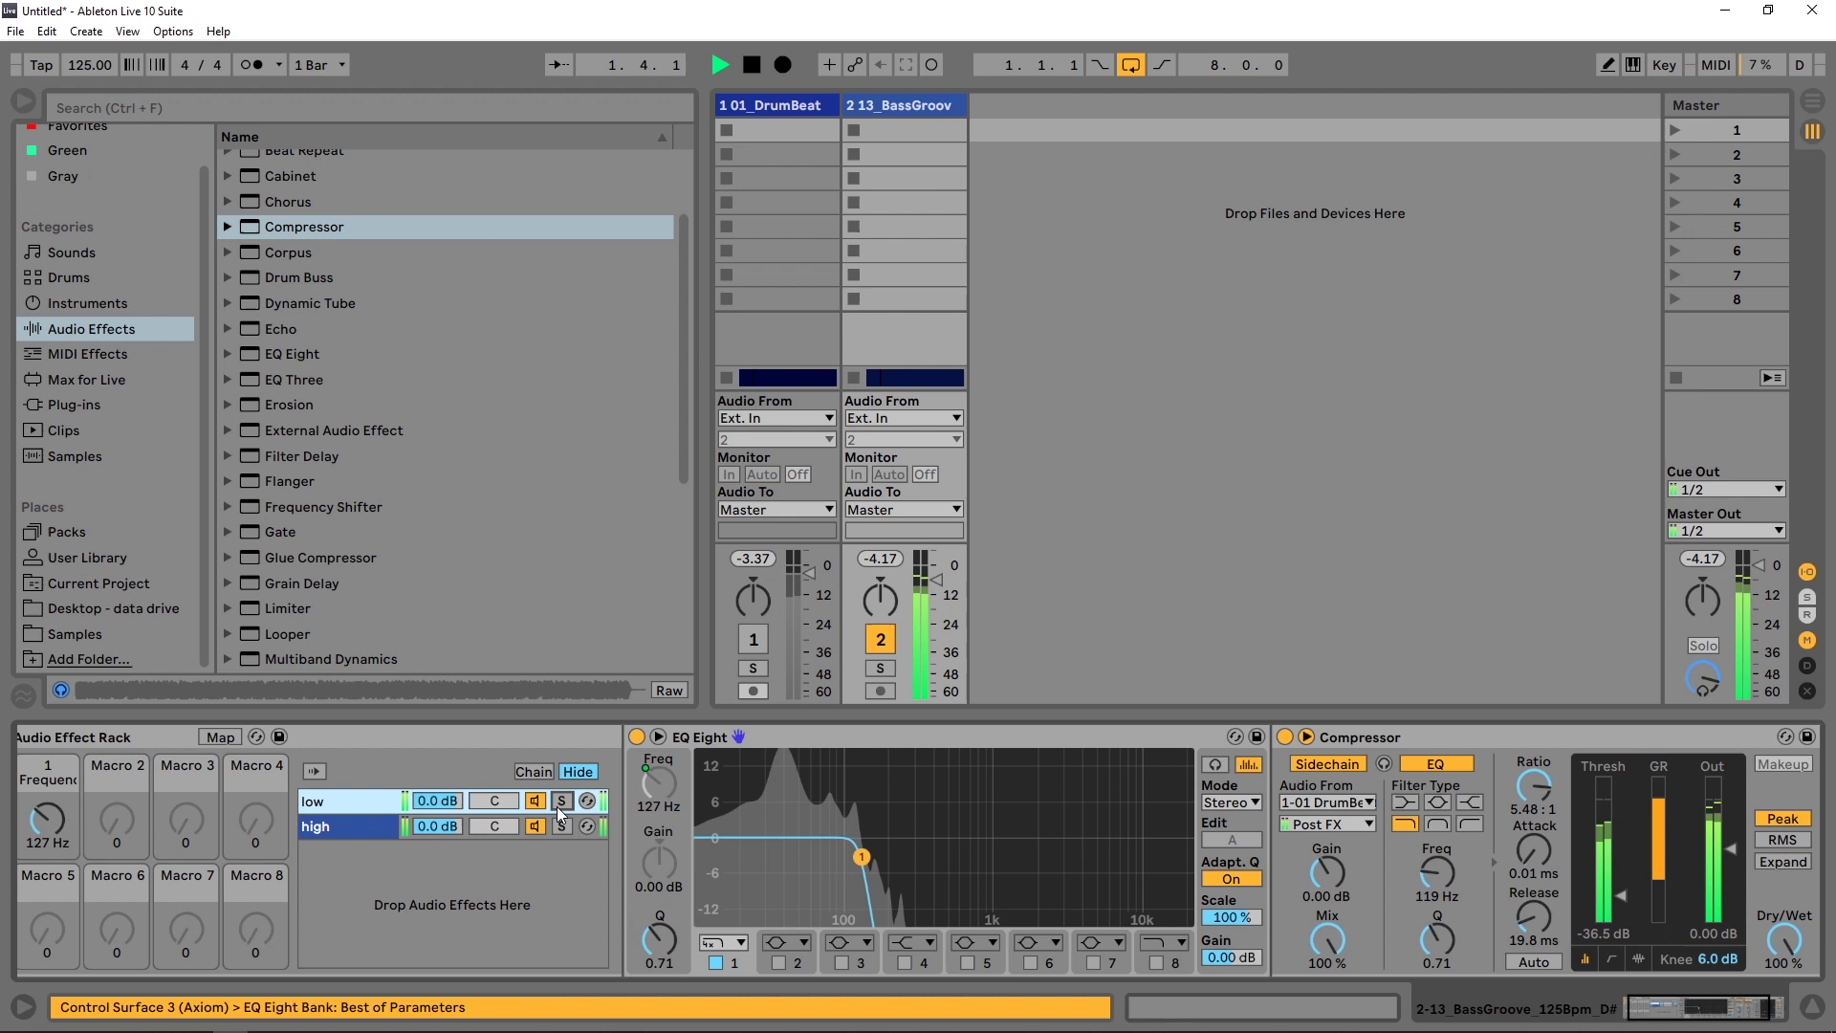
pyautogui.press('space')
# Step: Unmute the drum track, return to Arrangement view, and play the full mix
pyautogui.click(753, 639)
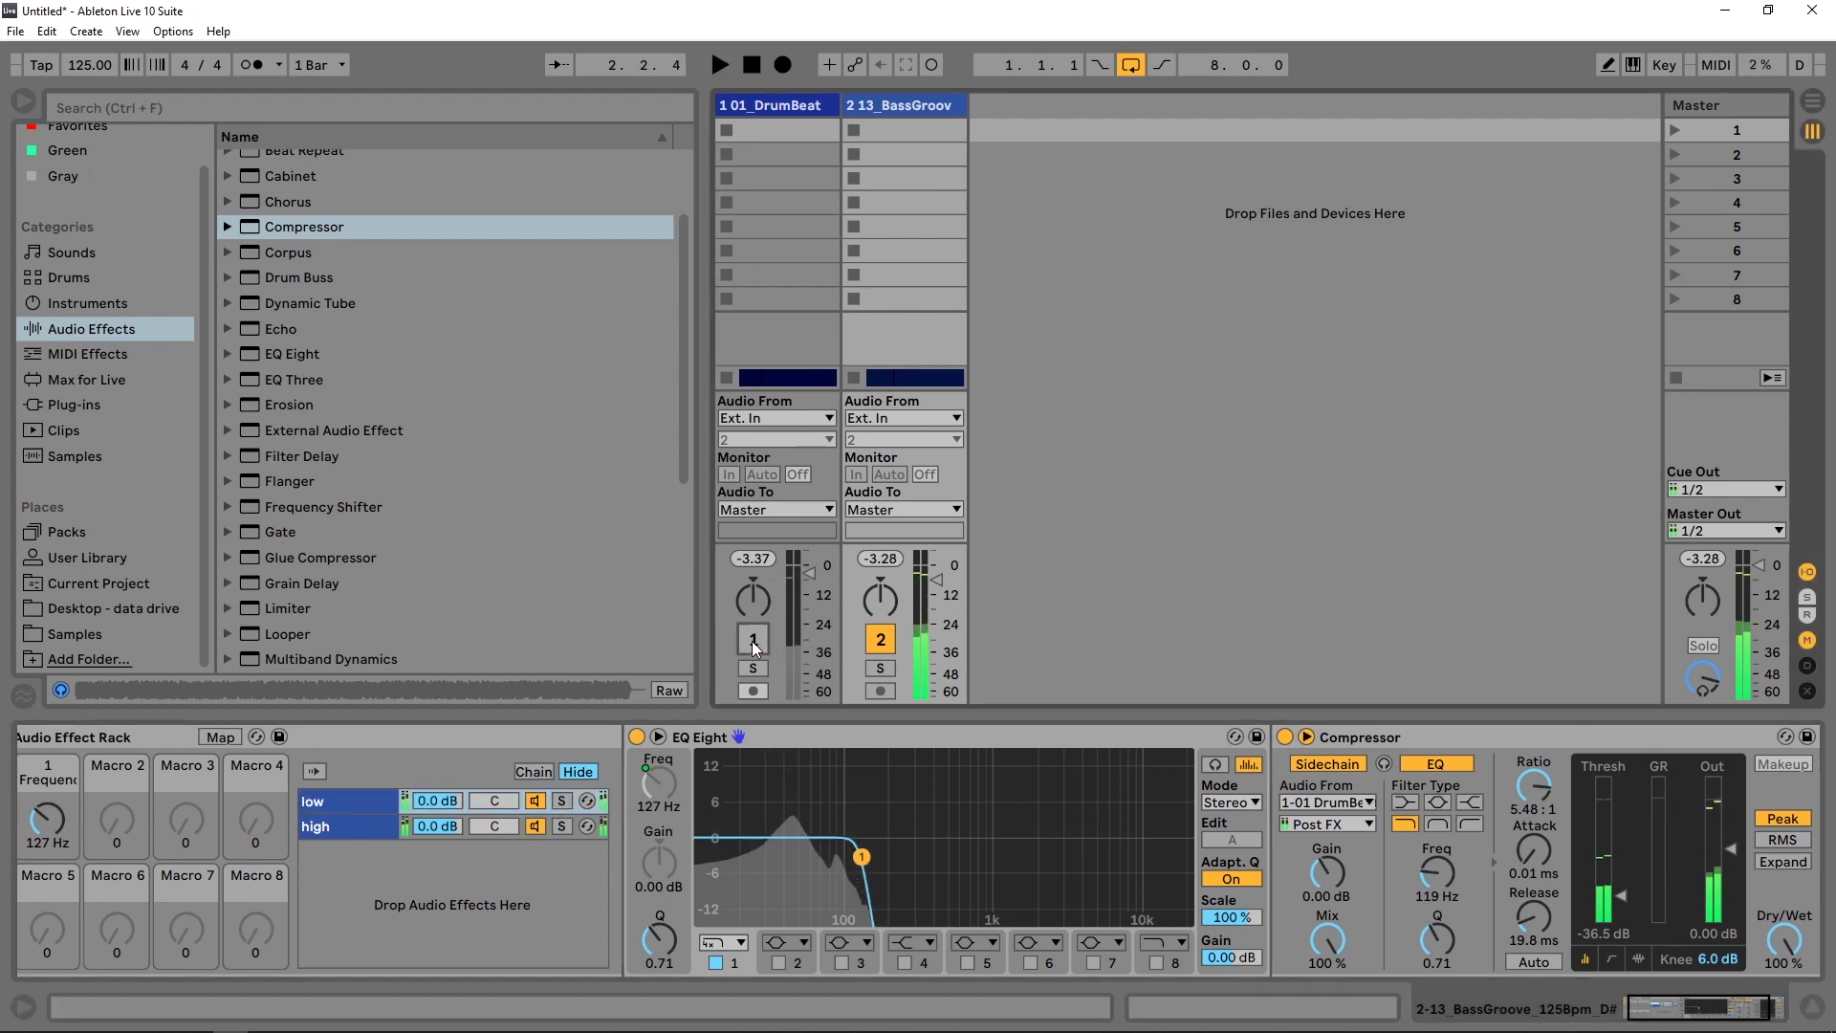
pyautogui.click(1813, 100)
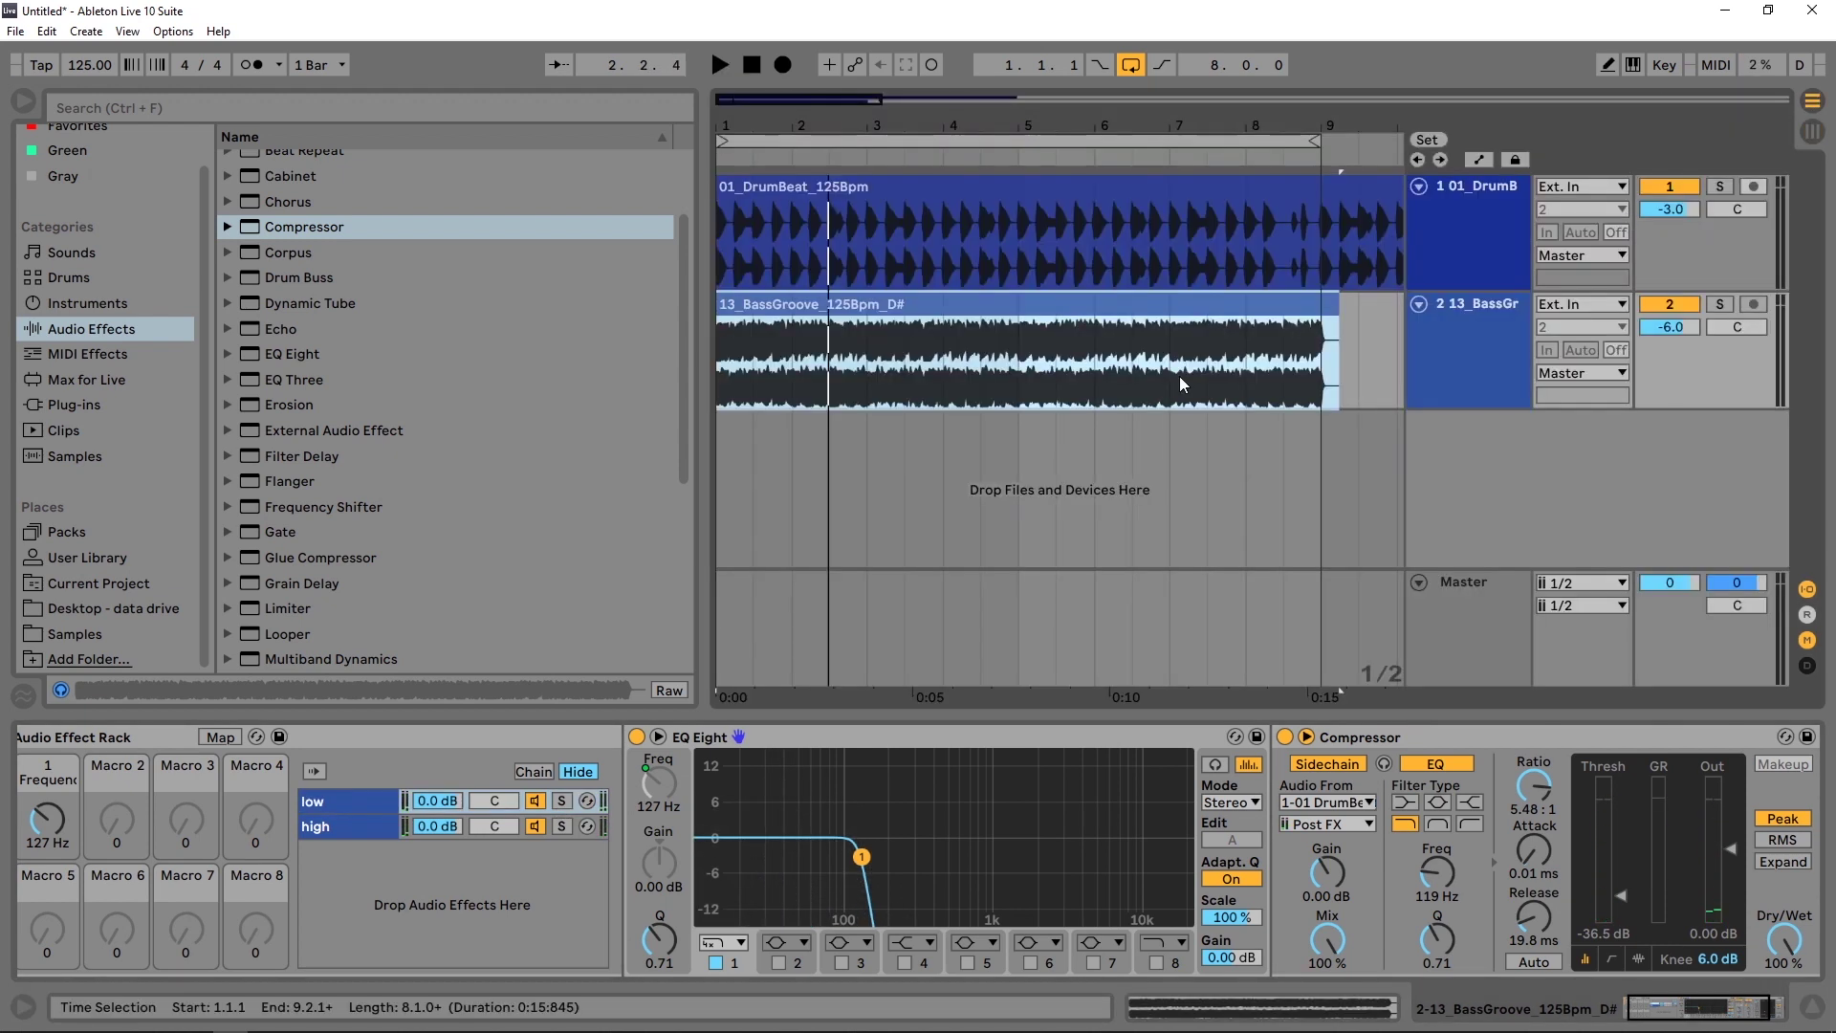
pyautogui.press('space')
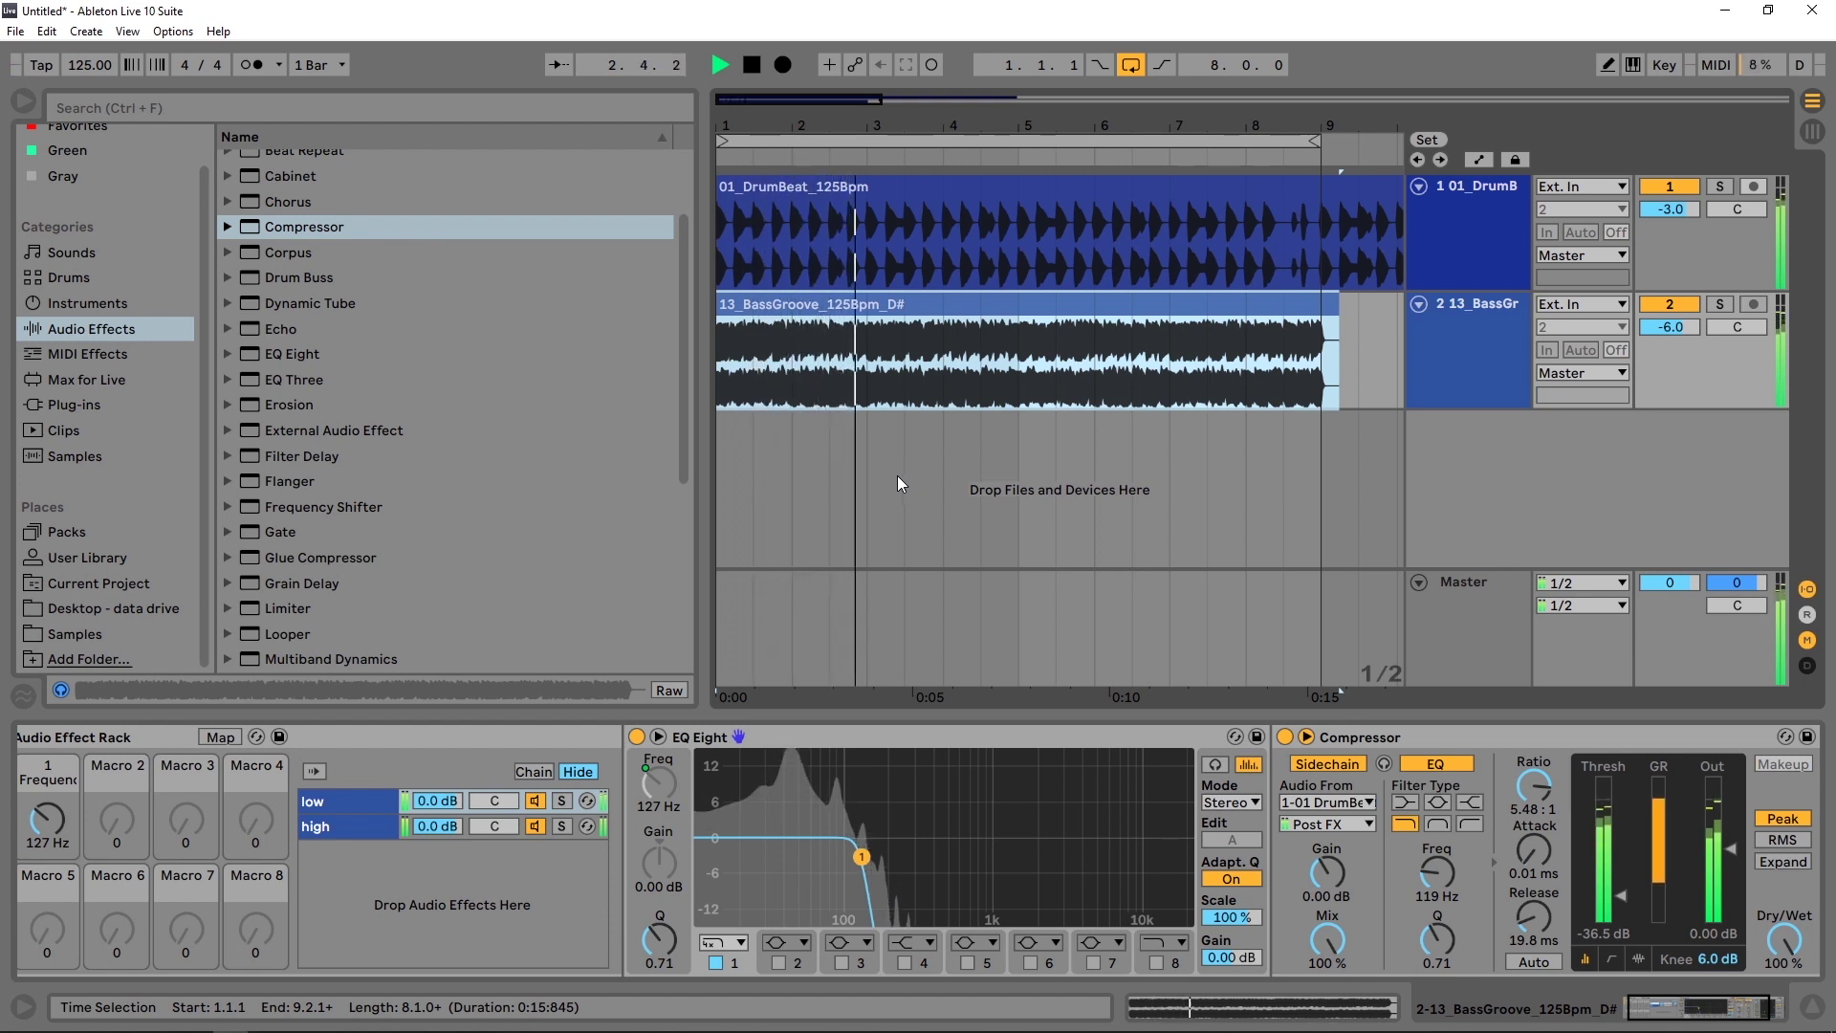
pyautogui.press('space')
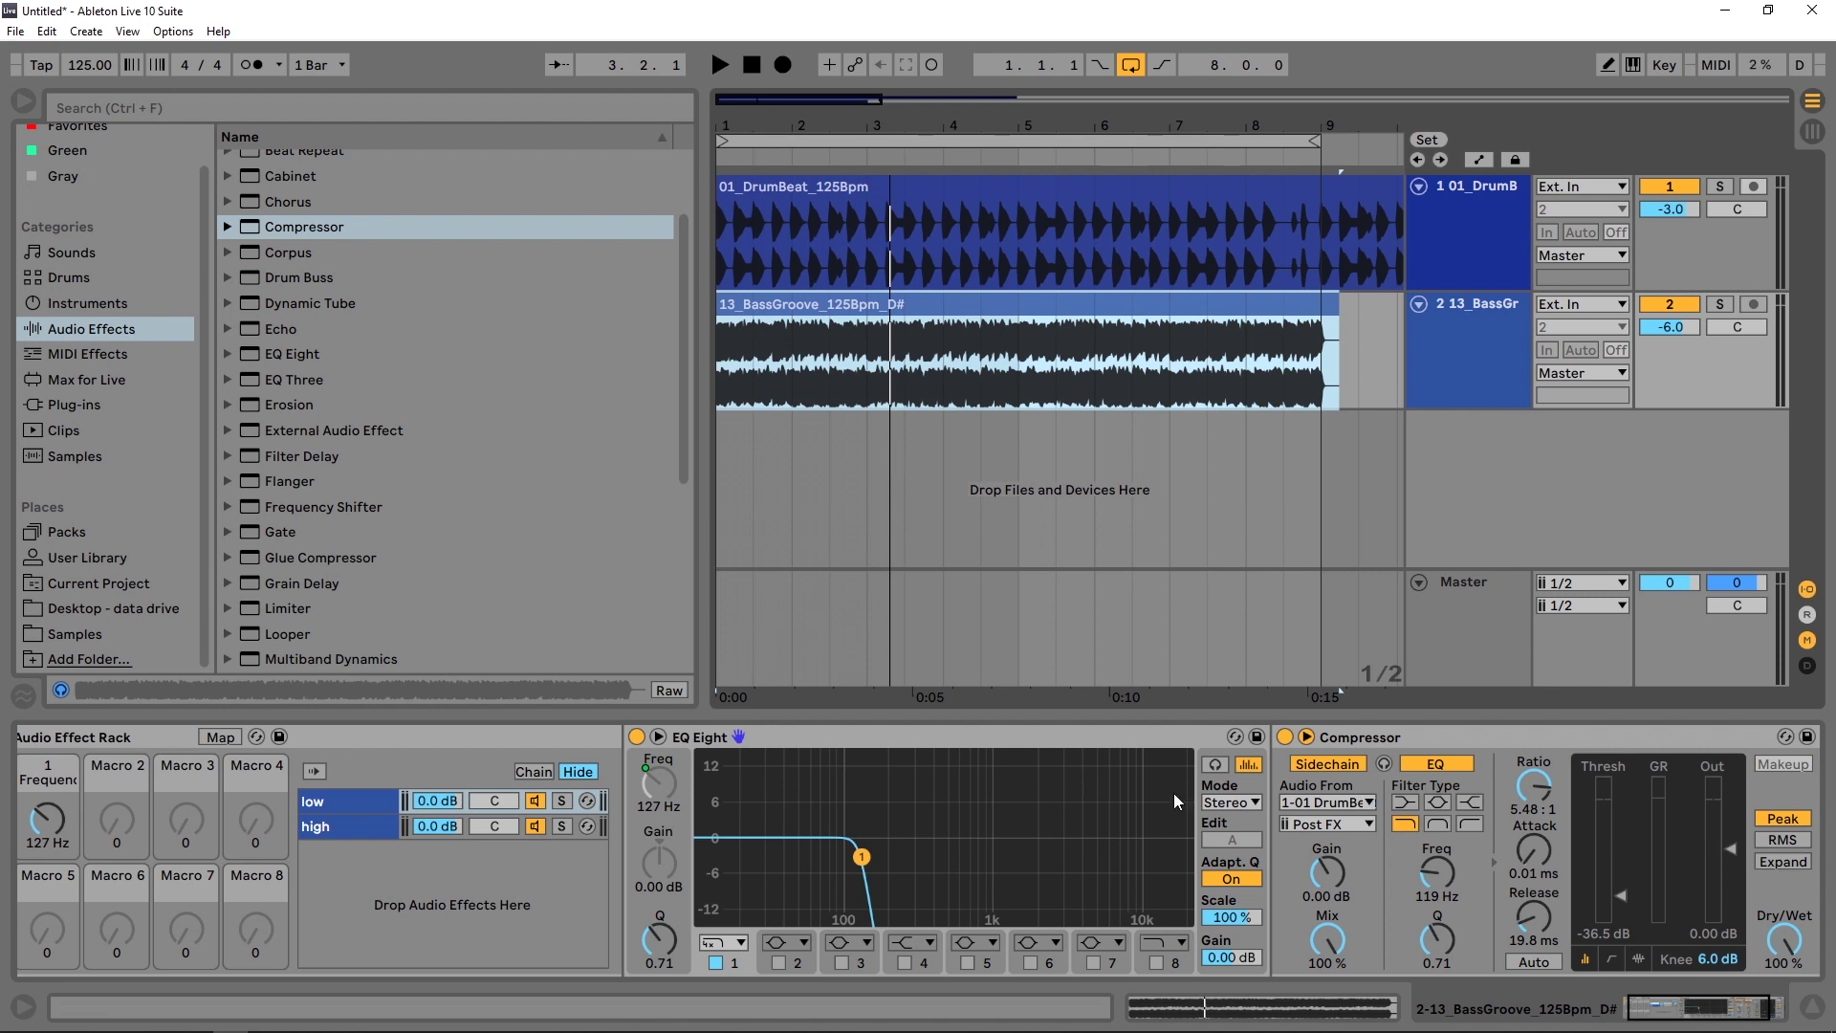
pyautogui.click(1657, 1016)
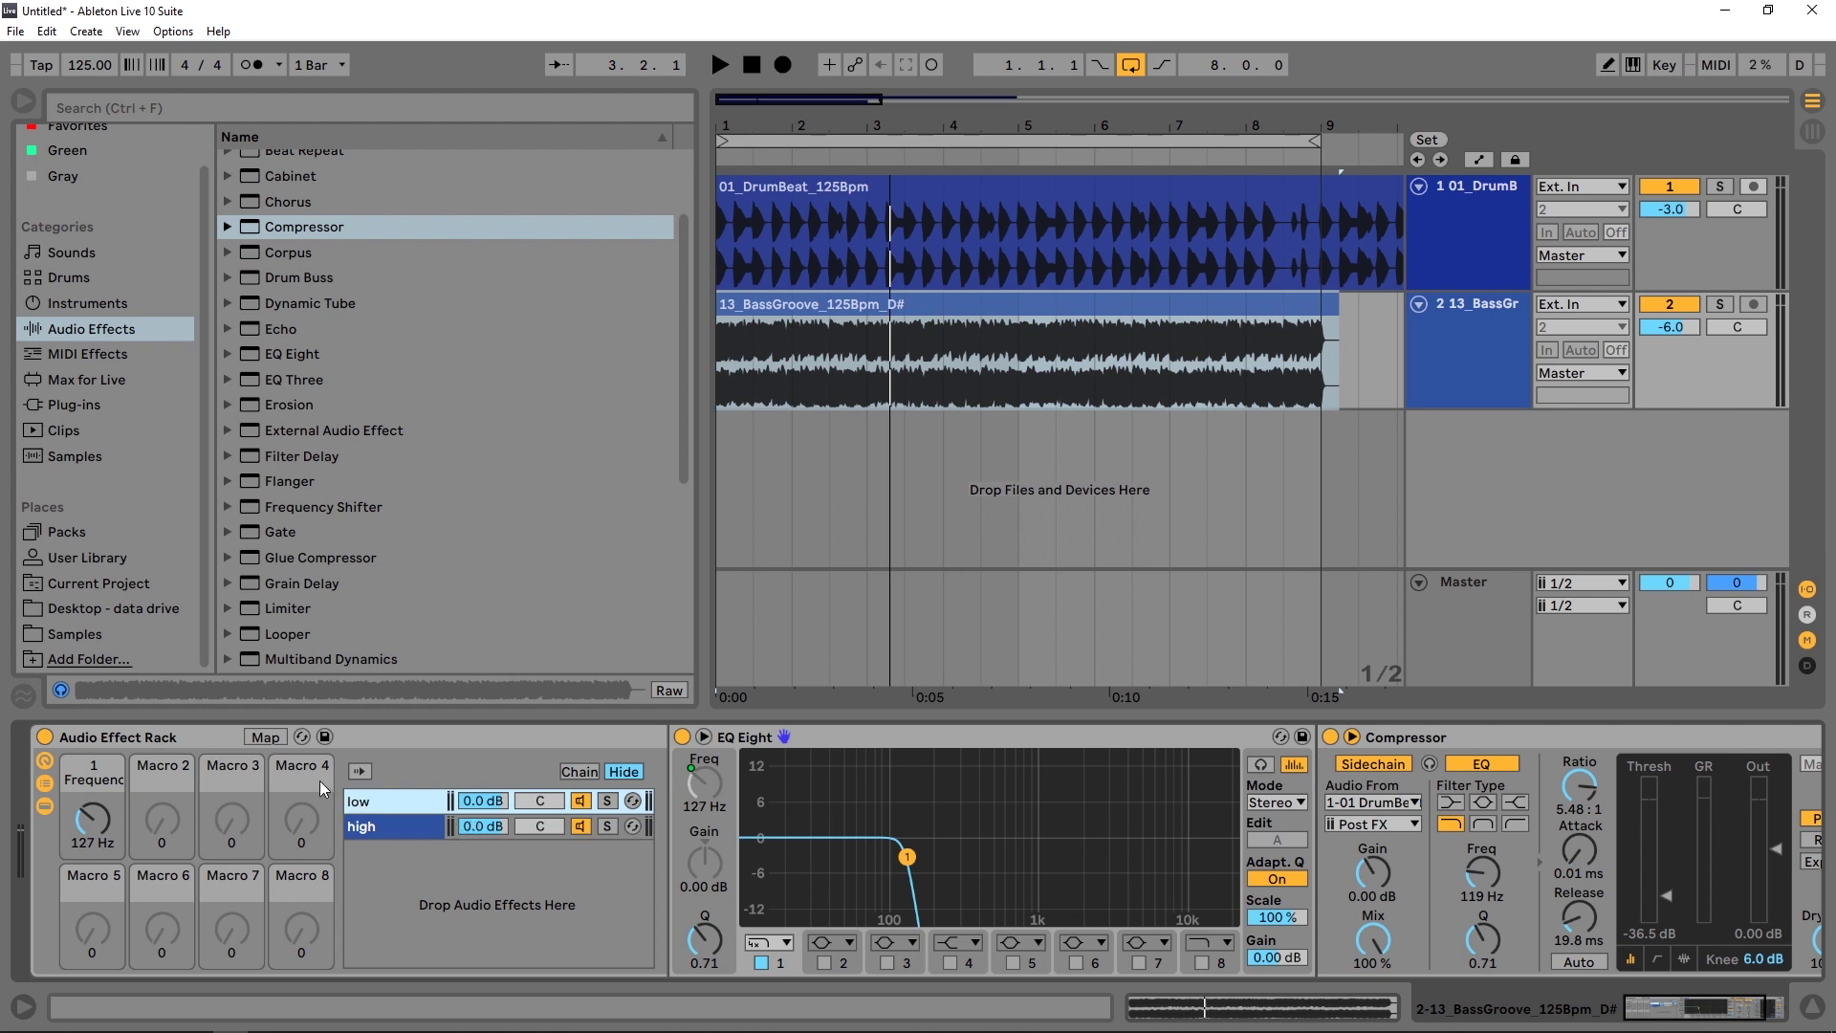
pyautogui.click(325, 738)
pyautogui.click(1363, 801)
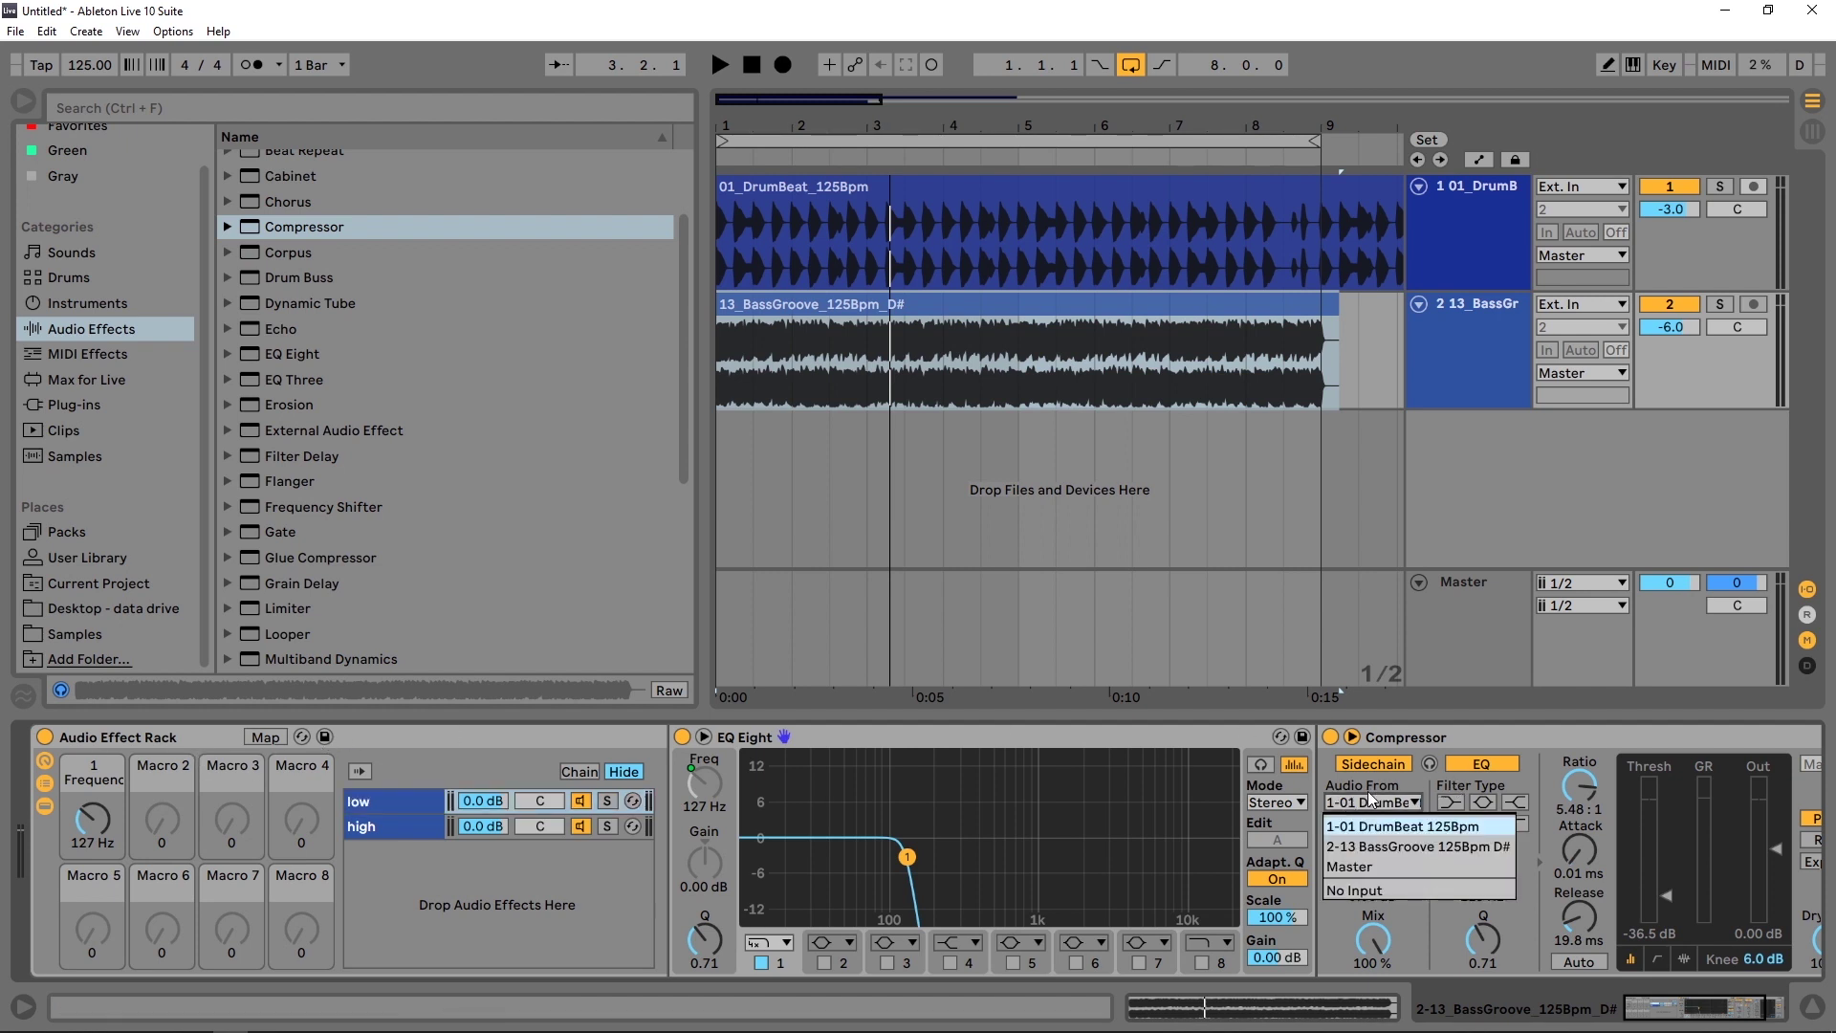
pyautogui.click(1375, 788)
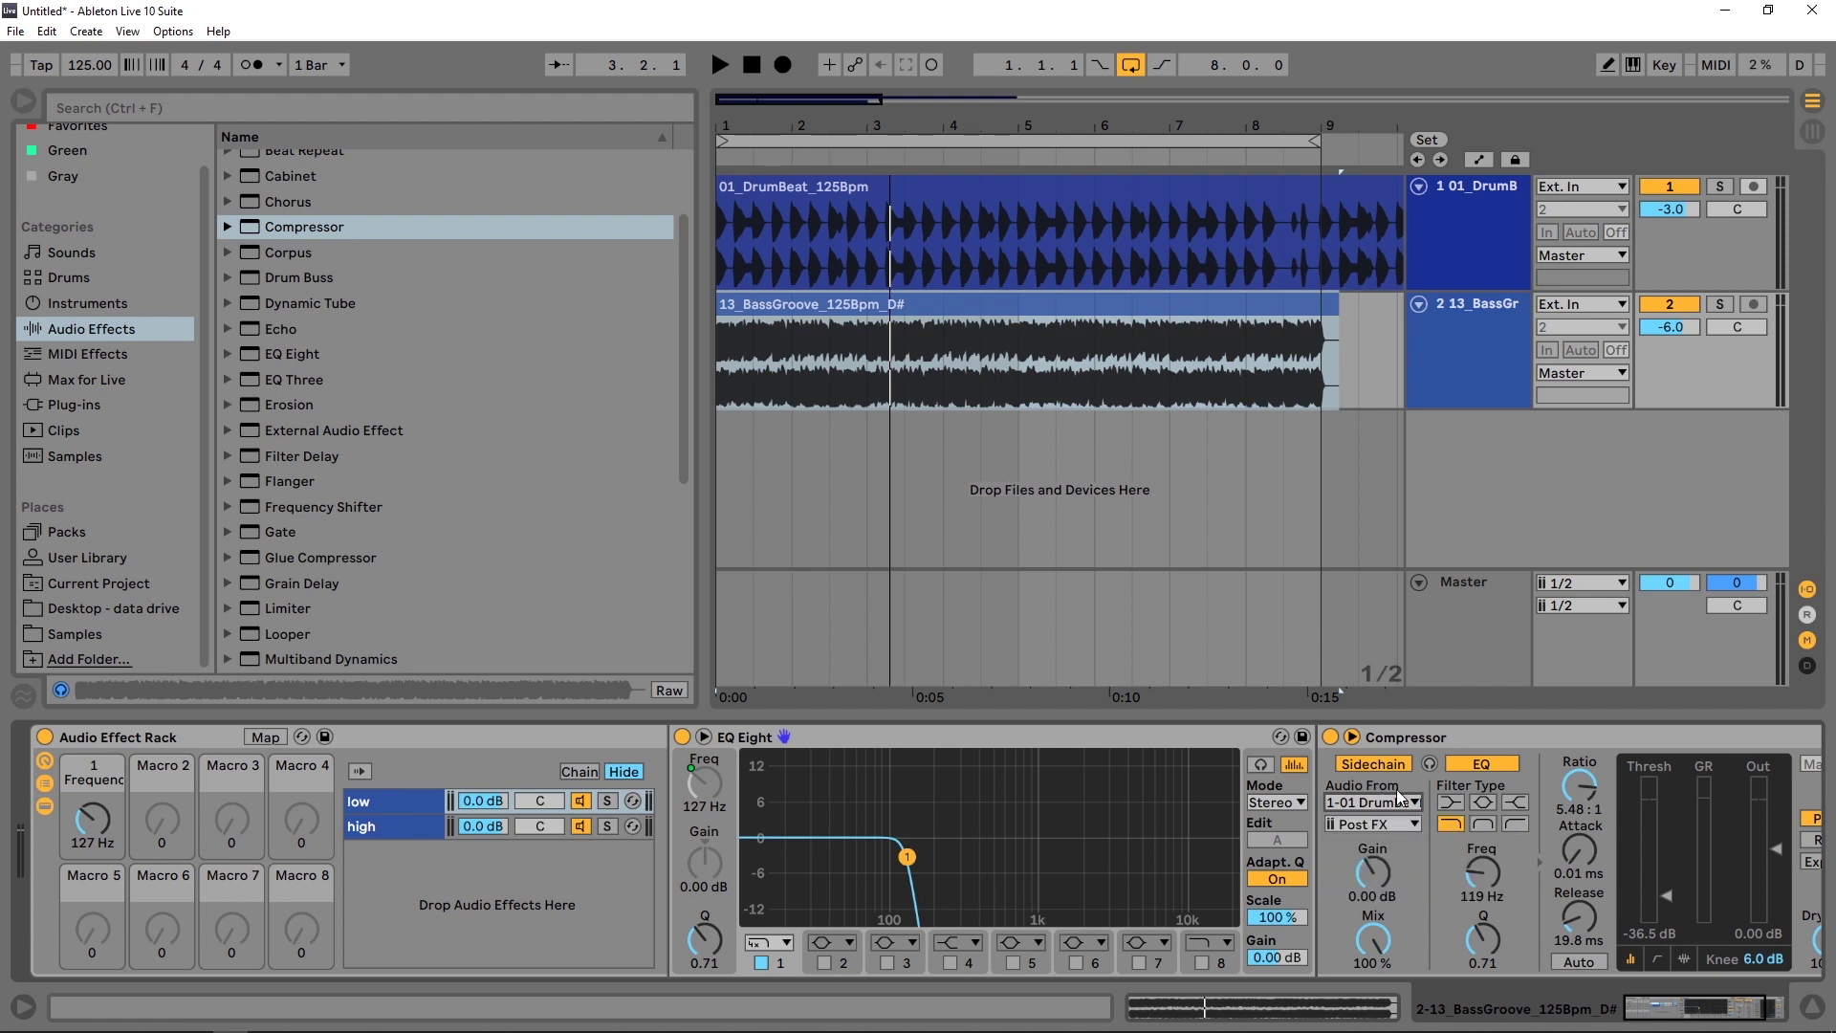